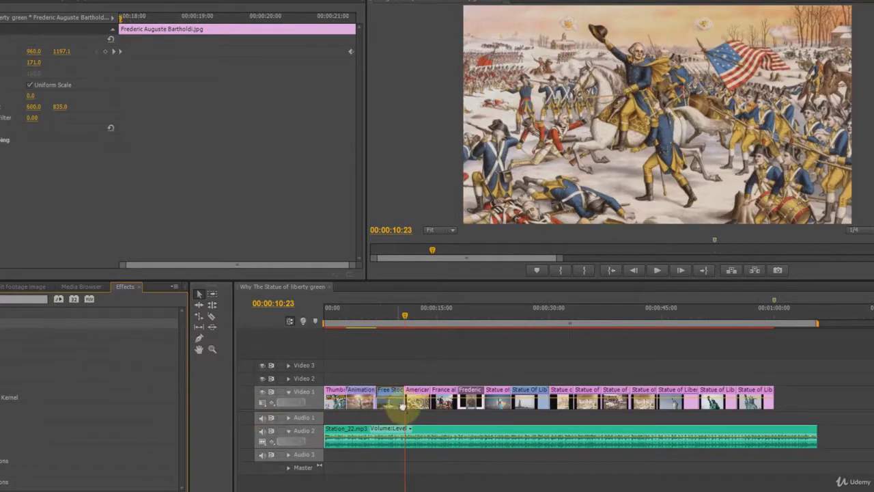
Step: Inspect the American Revolutionary war clip and play the sequence from the Statue of Liberty shot
{"action": "left_click", "coordinate": [413, 397]}
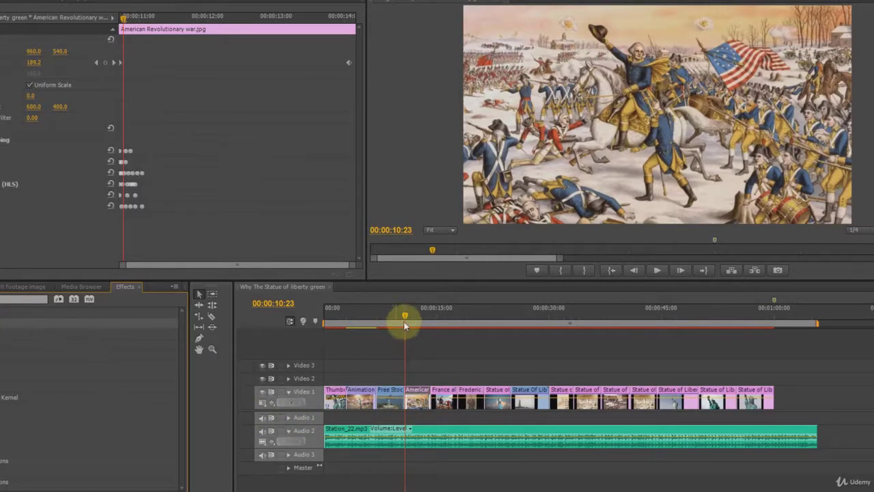
{"action": "left_click_drag", "start_coordinate": [404, 326], "coordinate": [401, 314]}
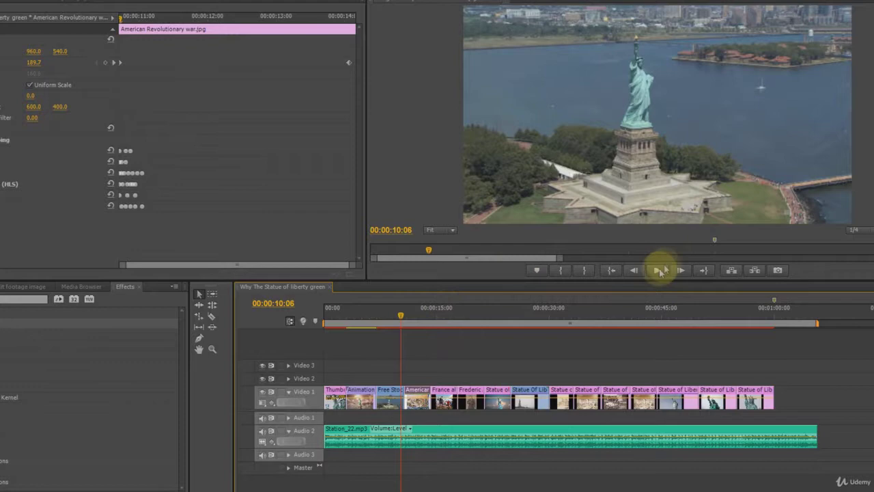
{"action": "left_click", "coordinate": [657, 270]}
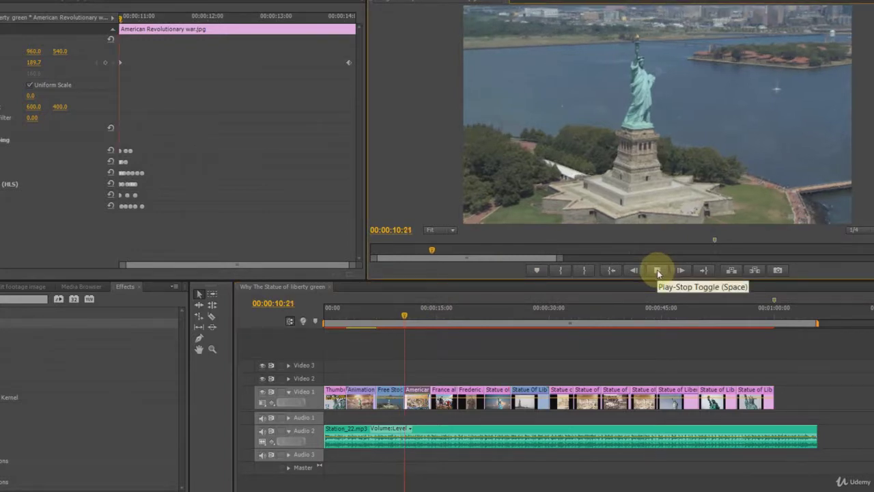
{"action": "left_click", "coordinate": [657, 270]}
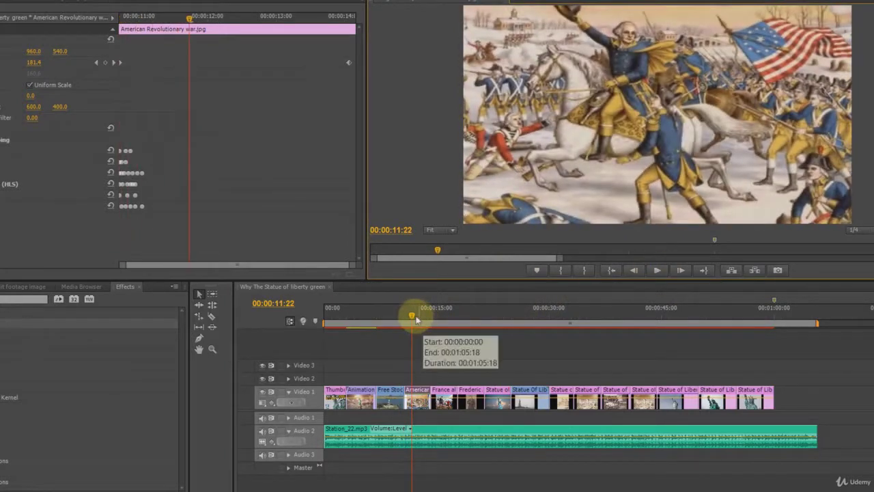
{"action": "key", "text": "space"}
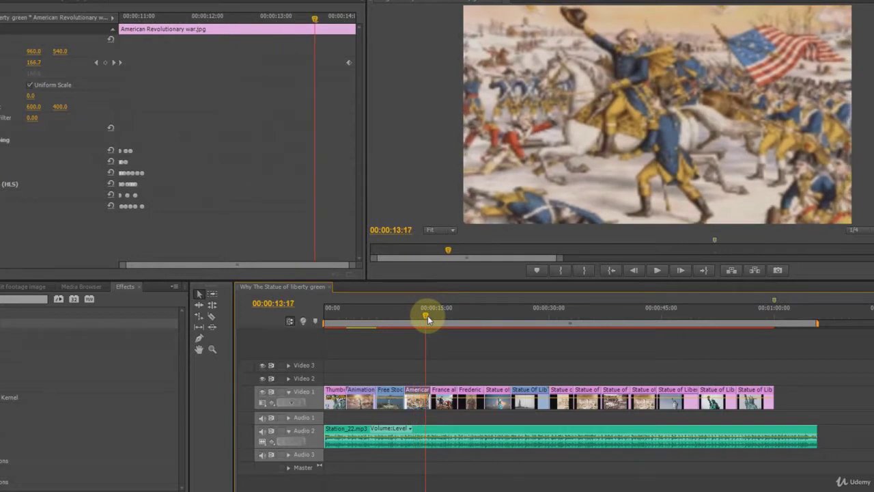
Step: Scrub through the France ally and Statue of Liberty 03 and 04 clips in the sequence
{"action": "left_click", "coordinate": [442, 399]}
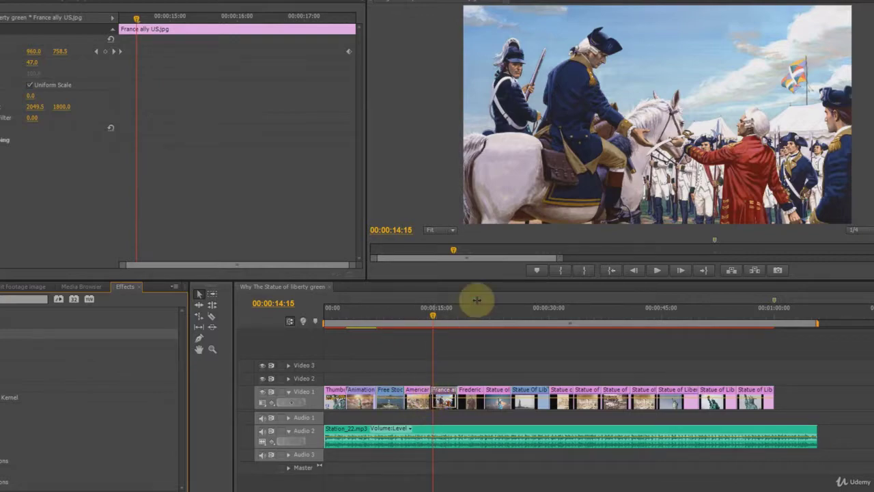
{"action": "left_click_drag", "start_coordinate": [432, 314], "coordinate": [409, 315]}
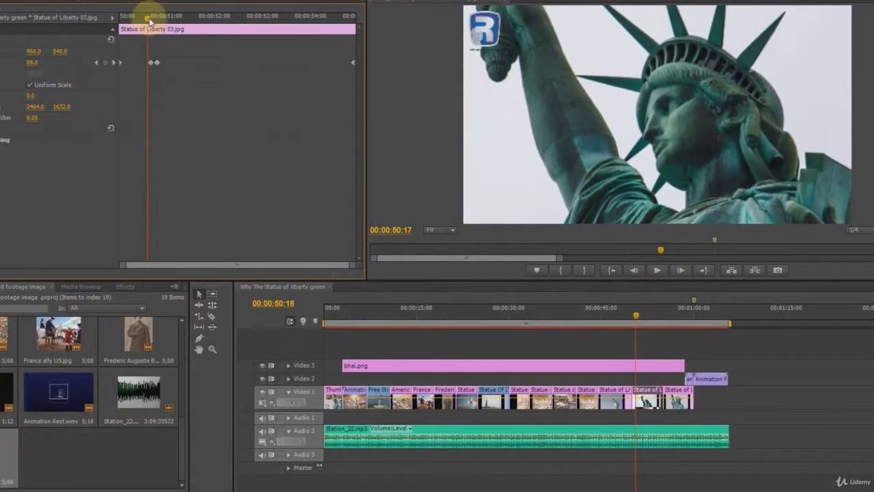
{"action": "mouse_move", "coordinate": [149, 22]}
{"action": "left_mouse_down"}
{"action": "mouse_move", "coordinate": [297, 38]}
{"action": "mouse_move", "coordinate": [353, 31]}
{"action": "left_mouse_up"}
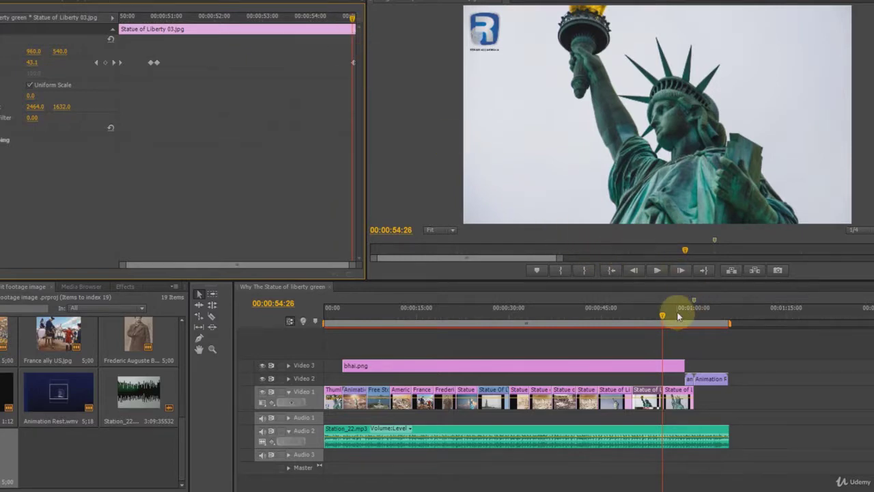
{"action": "left_click_drag", "start_coordinate": [676, 312], "coordinate": [683, 312]}
{"action": "left_click", "coordinate": [679, 400]}
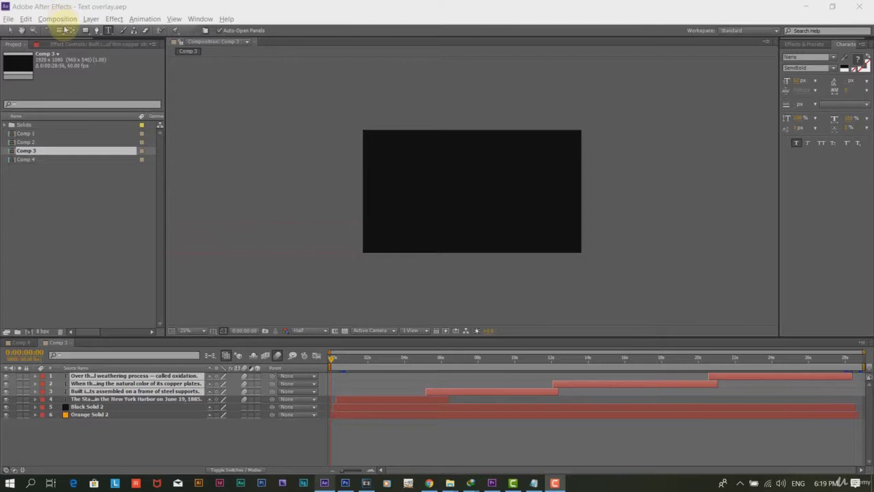
Step: Create a new 1920×1080 composition lasting 0:00:06:00 and fit it in the viewer
{"action": "left_click", "coordinate": [57, 19]}
{"action": "left_click", "coordinate": [76, 34]}
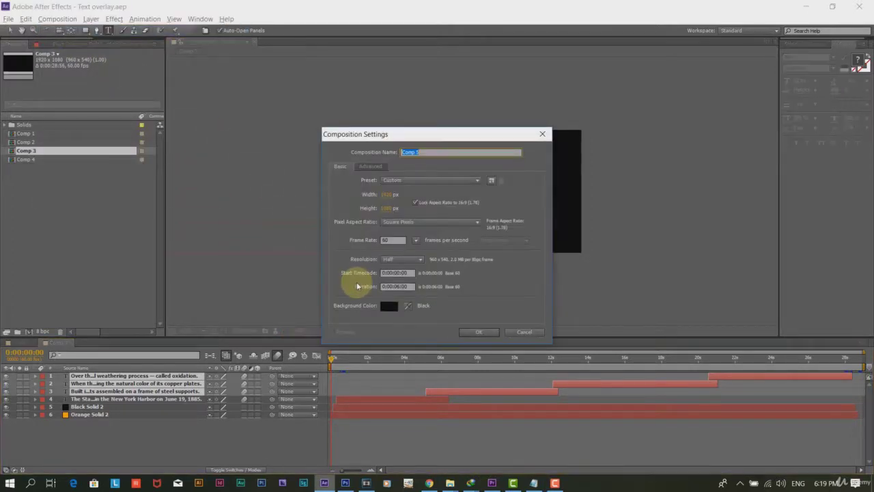
{"action": "left_click", "coordinate": [400, 286]}
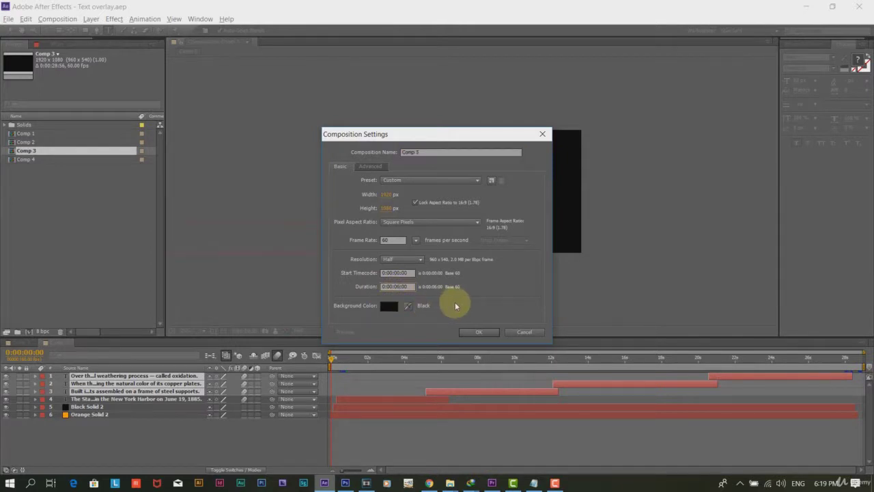
{"action": "left_click", "coordinate": [476, 332]}
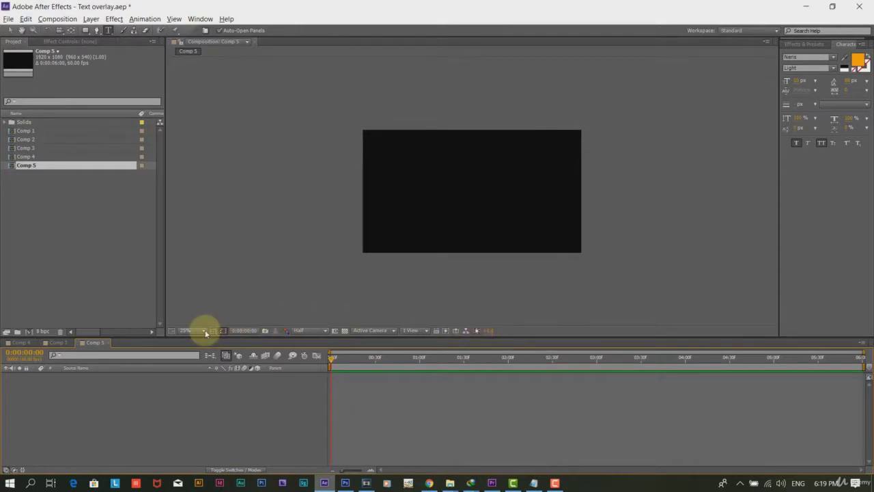
{"action": "left_click", "coordinate": [204, 333]}
{"action": "left_click", "coordinate": [213, 167]}
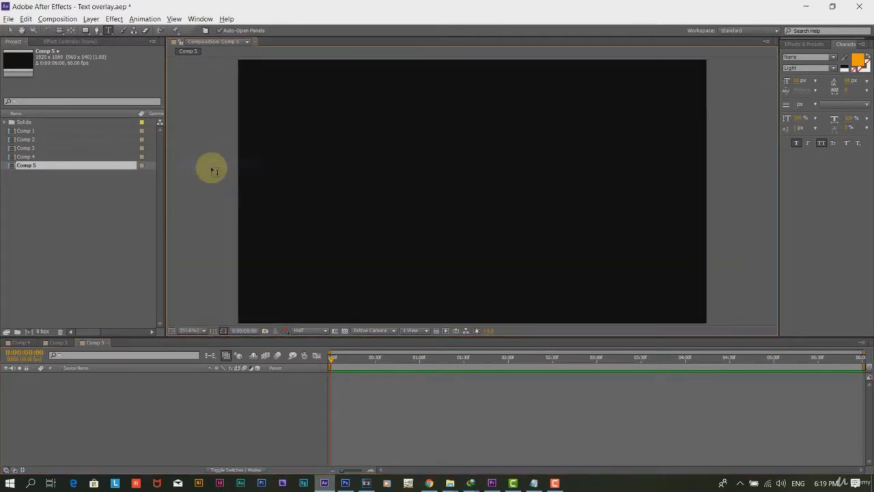
Step: Add a full-frame black solid layer with default settings
{"action": "left_click", "coordinate": [90, 18]}
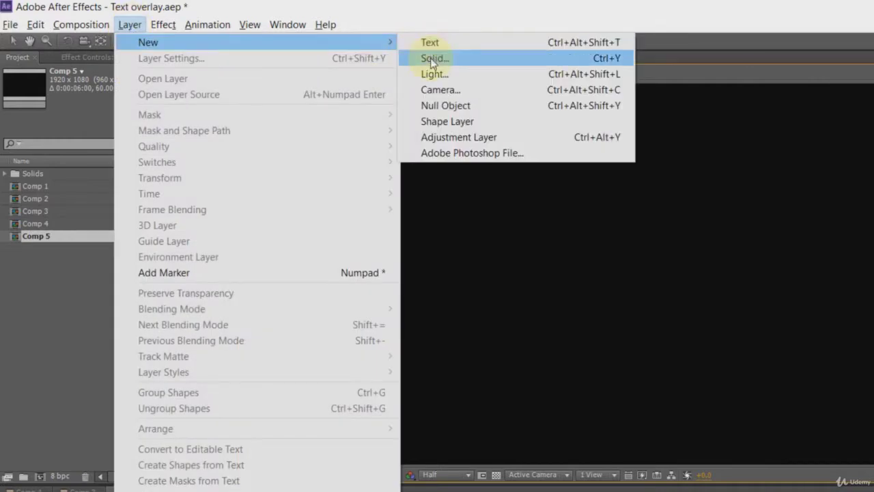
{"action": "left_click", "coordinate": [431, 60]}
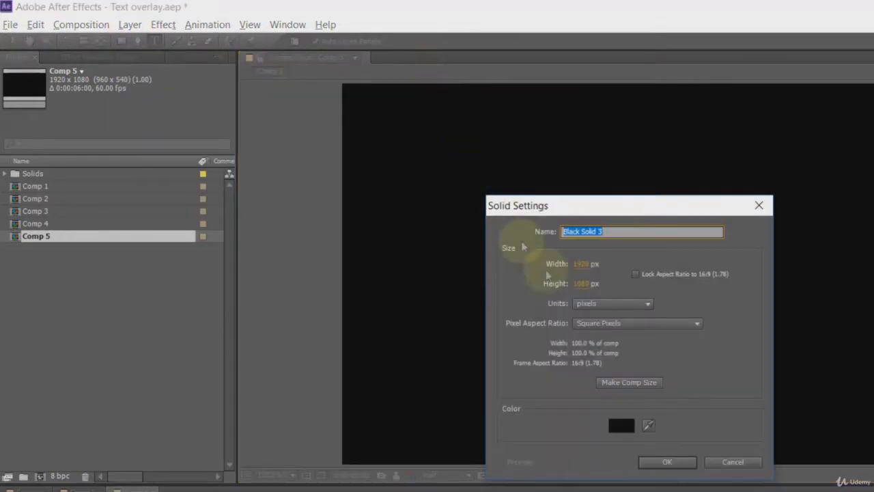
{"action": "left_click", "coordinate": [667, 462]}
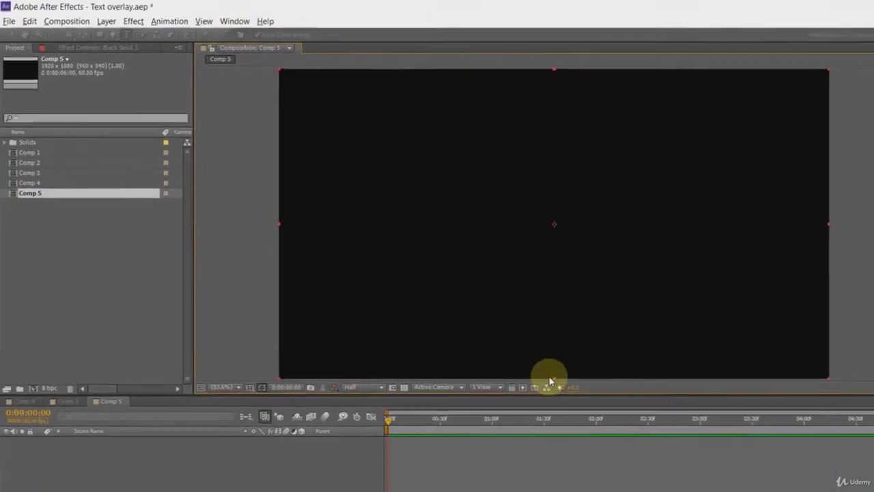
Step: Keyframe the black solid's scale to grow from 0% at the start to full size
{"action": "key", "text": "s"}
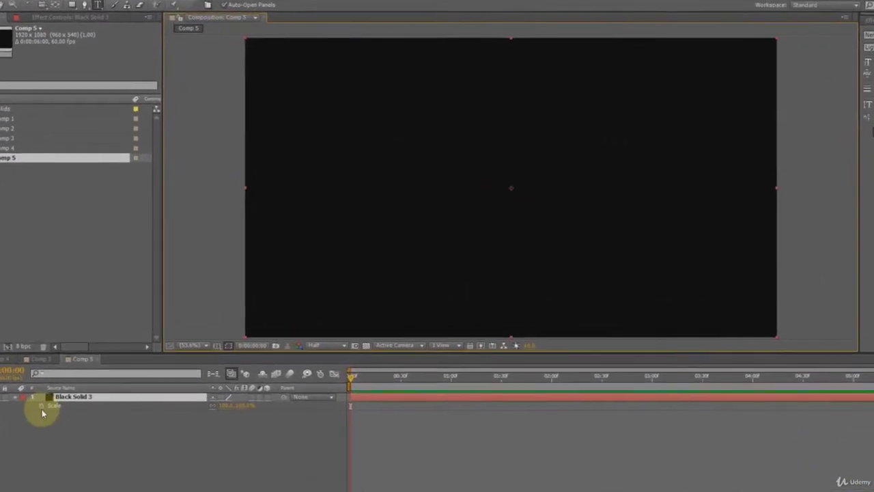
{"action": "left_click", "coordinate": [51, 394]}
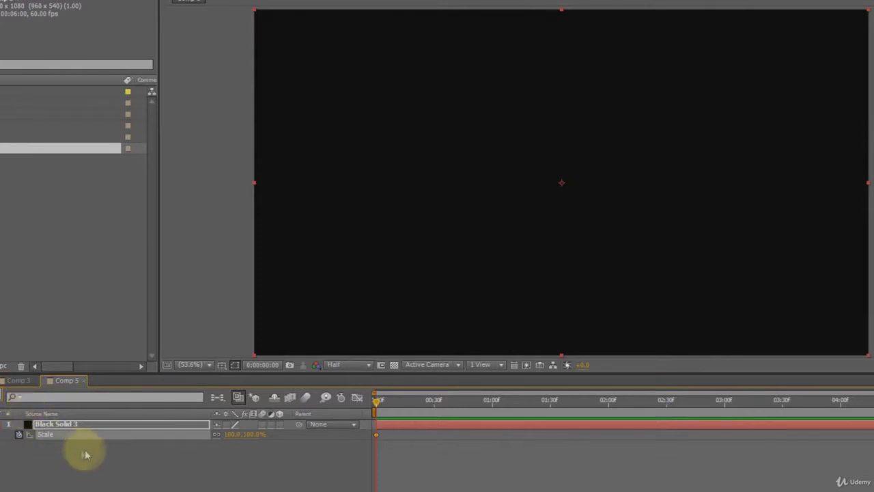
{"action": "key", "text": "Return"}
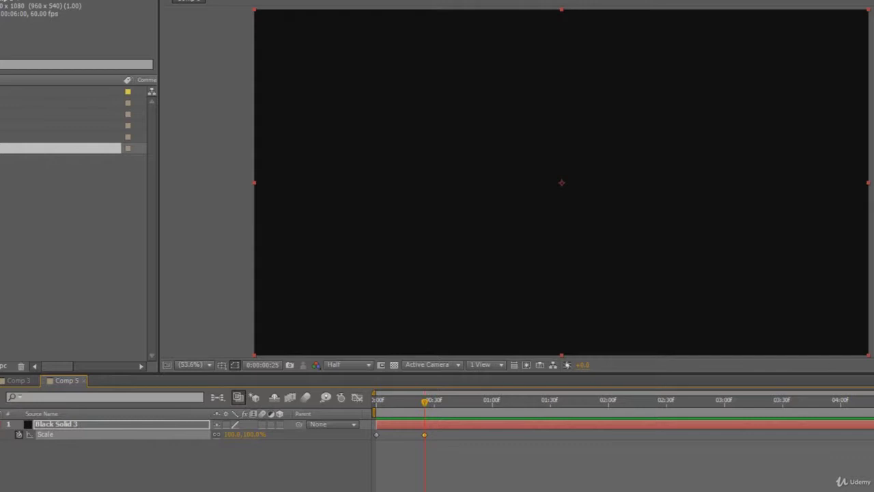
{"action": "key", "text": "Home"}
{"action": "left_click", "coordinate": [253, 434]}
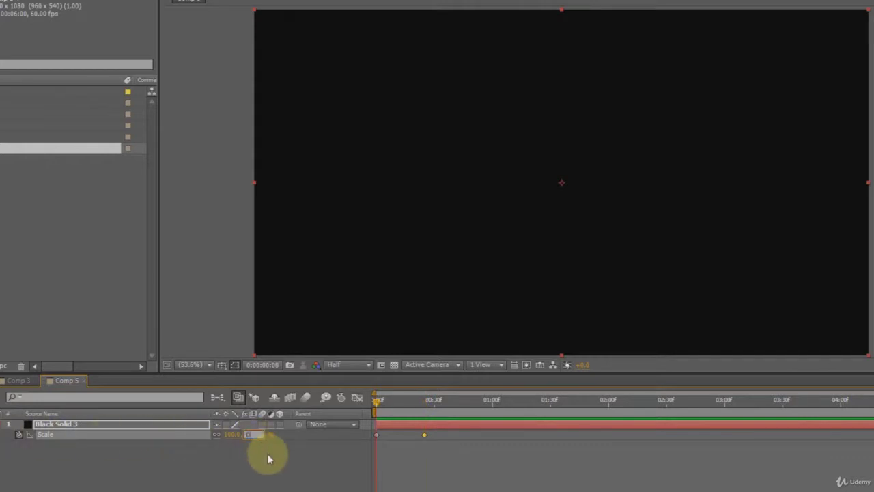
{"action": "key", "text": "Return"}
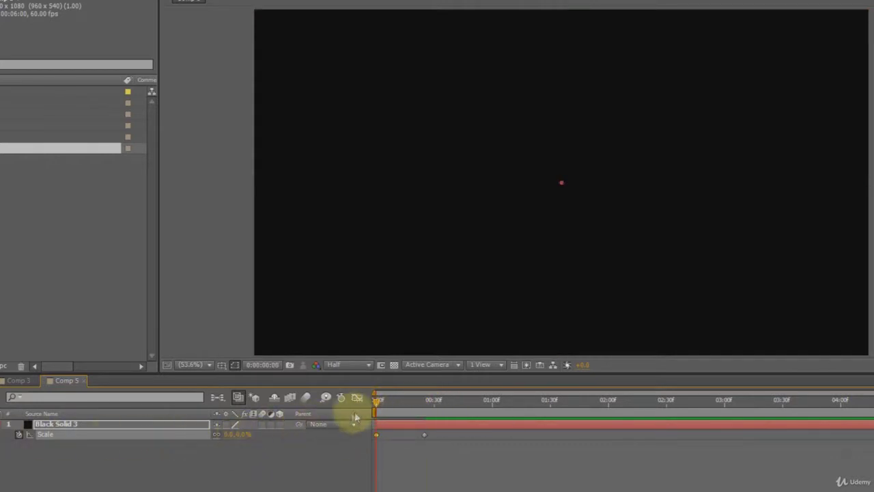
{"action": "left_click", "coordinate": [394, 365]}
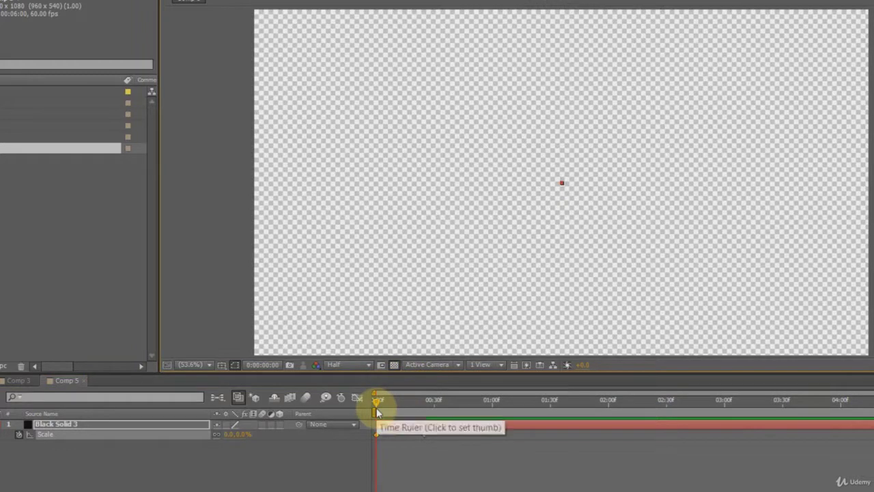
{"action": "left_click_drag", "start_coordinate": [379, 403], "coordinate": [424, 403]}
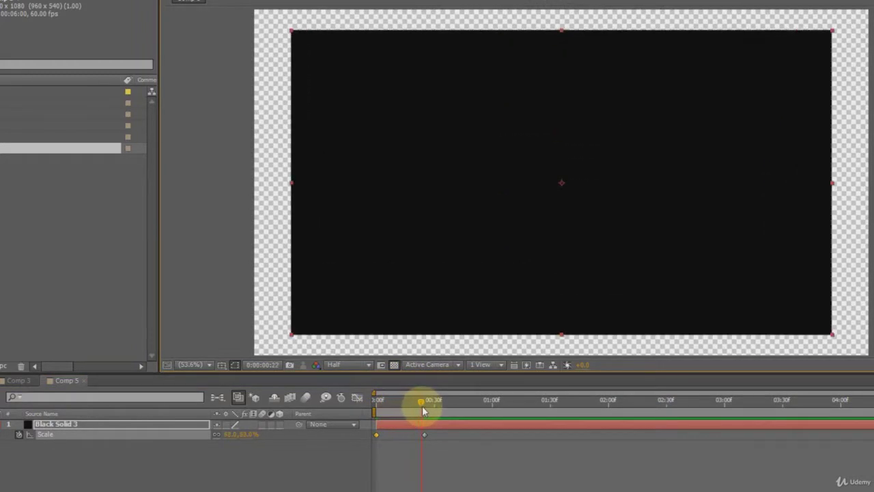
Step: Lower the black solid's opacity to 60% and preview the growing box
{"action": "key", "text": "ctrl+z"}
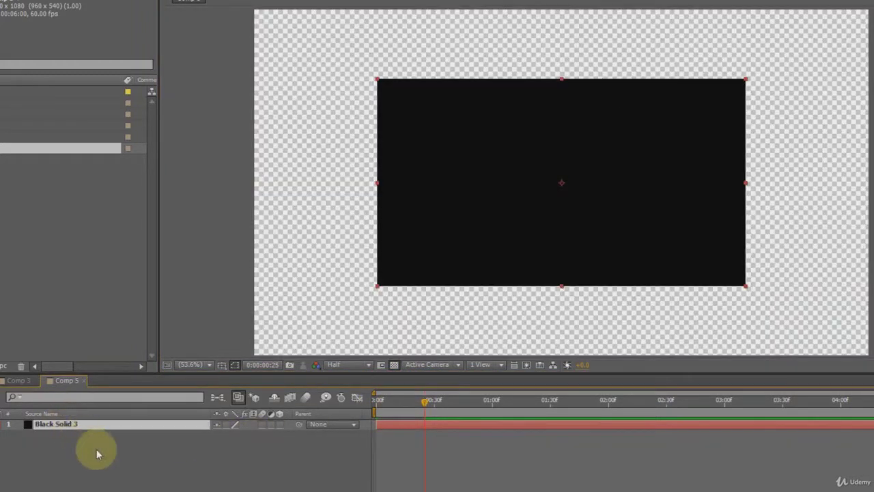
{"action": "key", "text": "t"}
{"action": "left_click", "coordinate": [223, 435]}
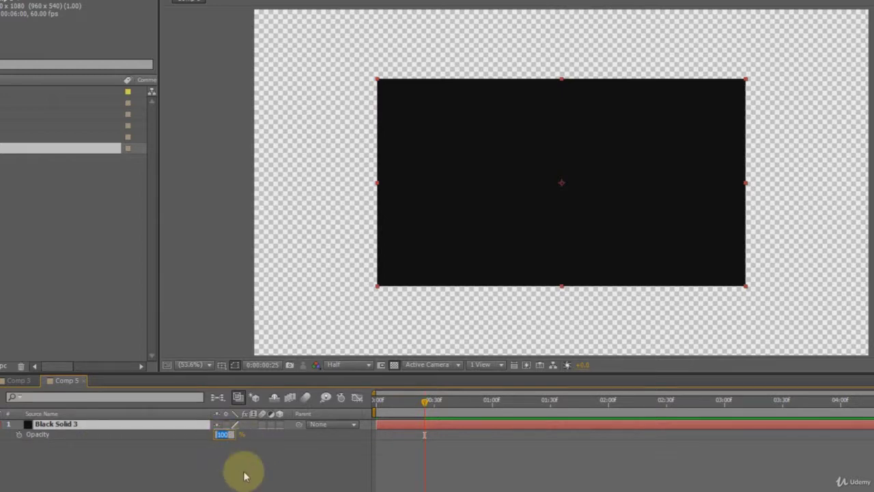
{"action": "key", "text": "Return"}
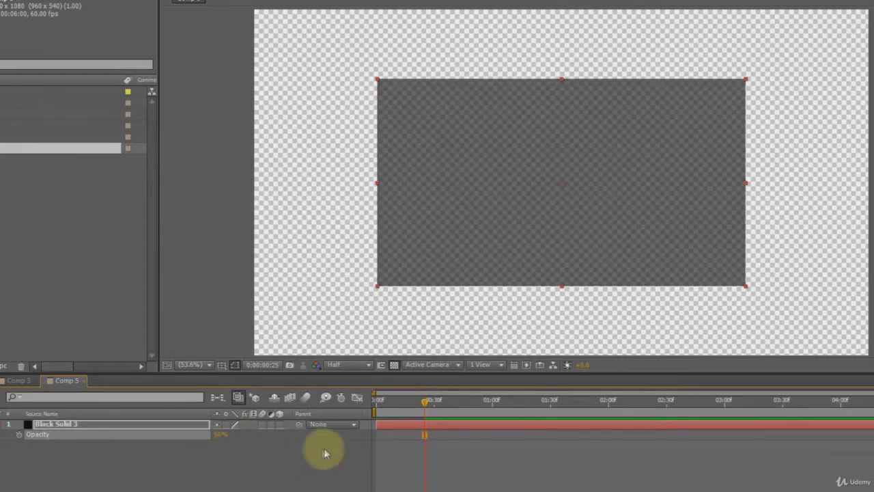
{"action": "left_click_drag", "start_coordinate": [381, 407], "coordinate": [424, 408]}
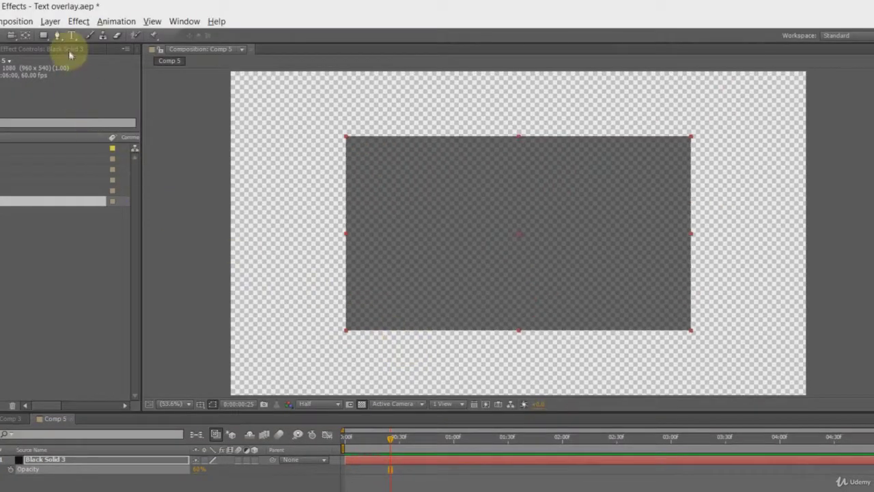
Step: Give HISTORICAL LANDMARK the Black font weight, a larger size and white fill
{"action": "left_click", "coordinate": [72, 36]}
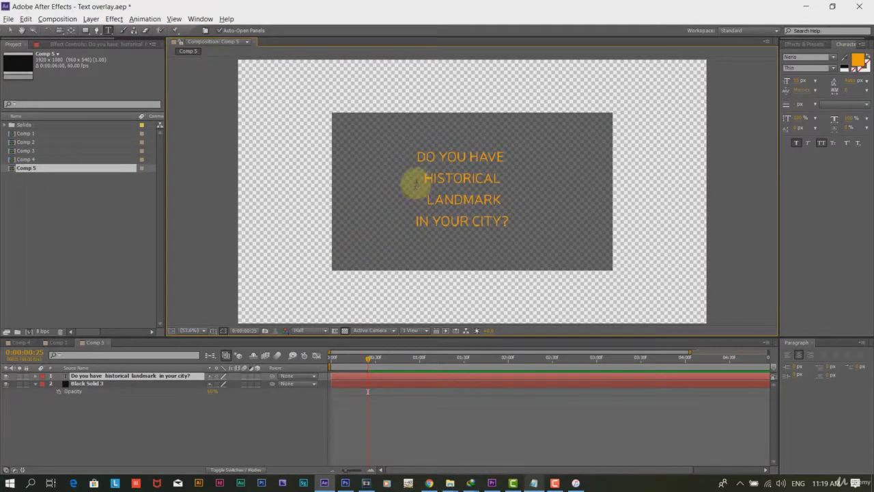
{"action": "left_click", "coordinate": [832, 68]}
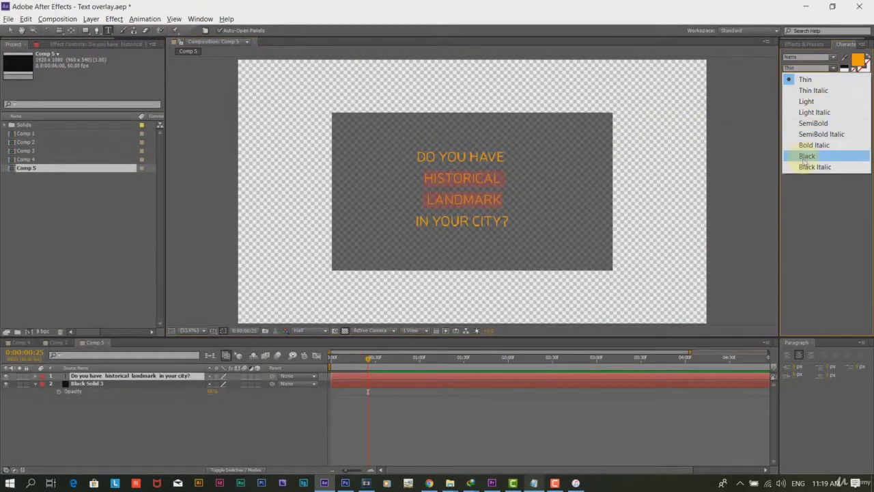
{"action": "left_click", "coordinate": [809, 155]}
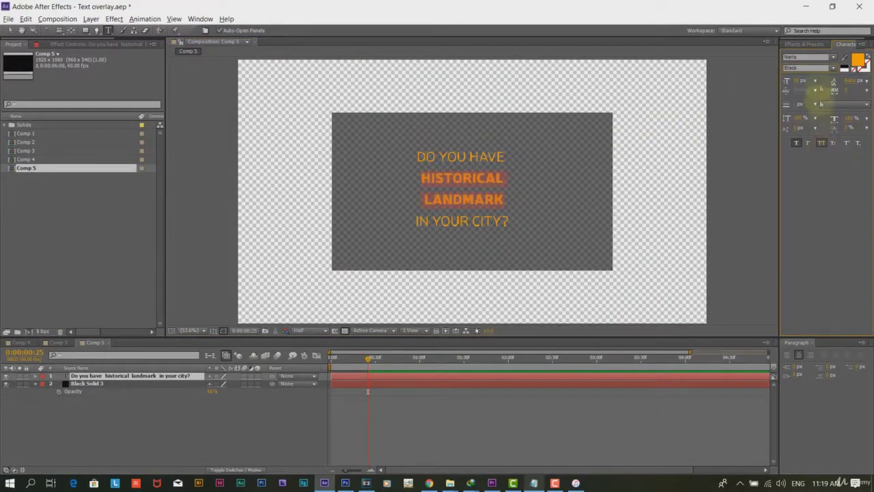
{"action": "left_click_drag", "start_coordinate": [795, 80], "coordinate": [812, 80]}
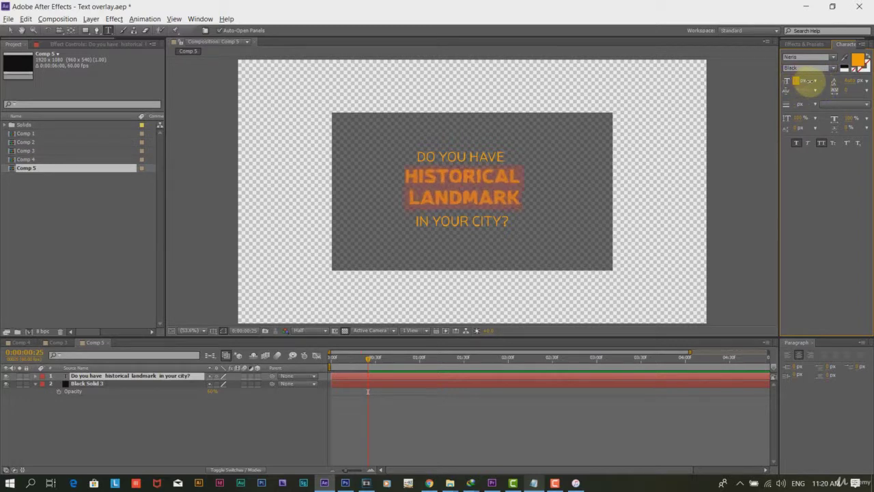
{"action": "left_click", "coordinate": [27, 284]}
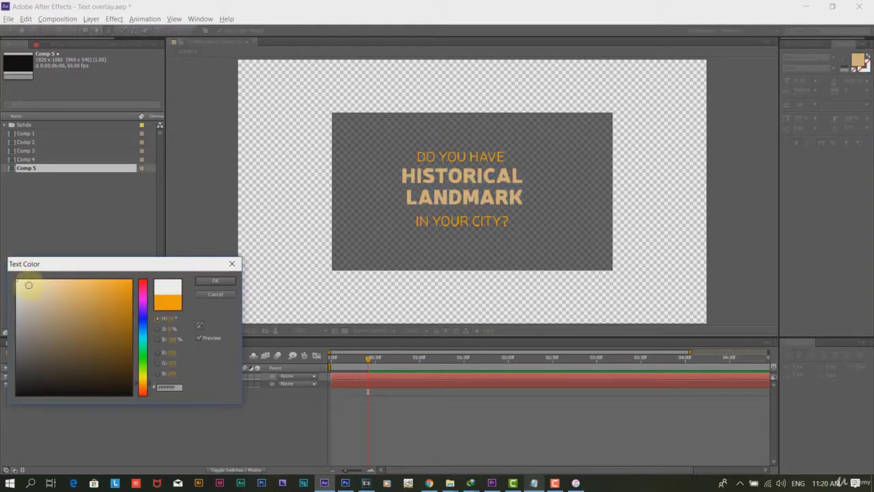
{"action": "left_click", "coordinate": [218, 283]}
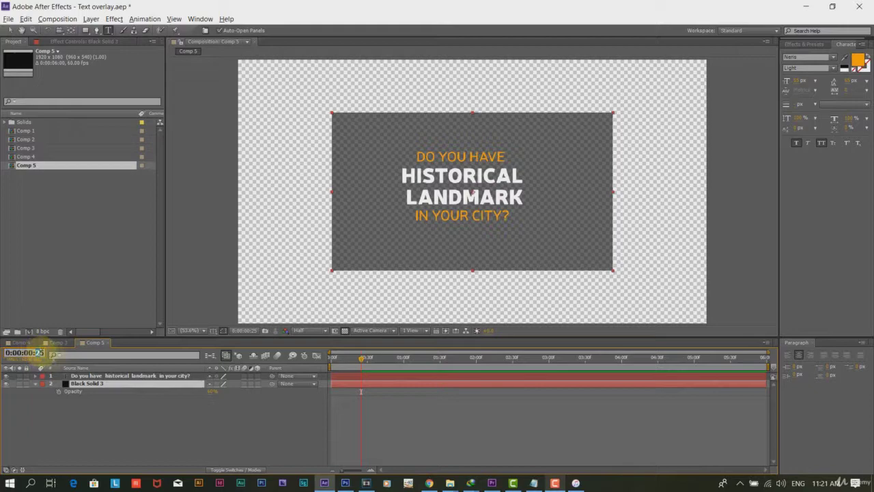
Step: Keyframe the question text's position at 0:00 and 0:50, starting below the box
{"action": "left_click_drag", "start_coordinate": [39, 353], "coordinate": [55, 359]}
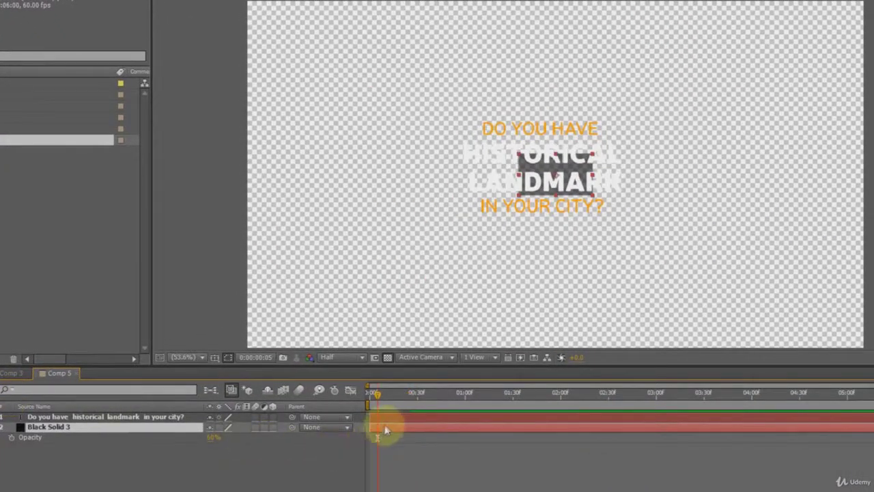
{"action": "left_click", "coordinate": [382, 416]}
{"action": "key", "text": "p"}
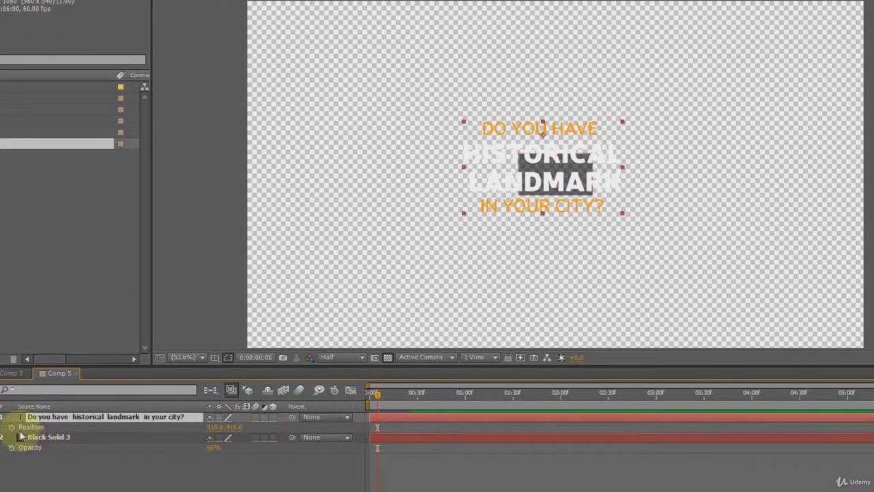
{"action": "left_click", "coordinate": [11, 426]}
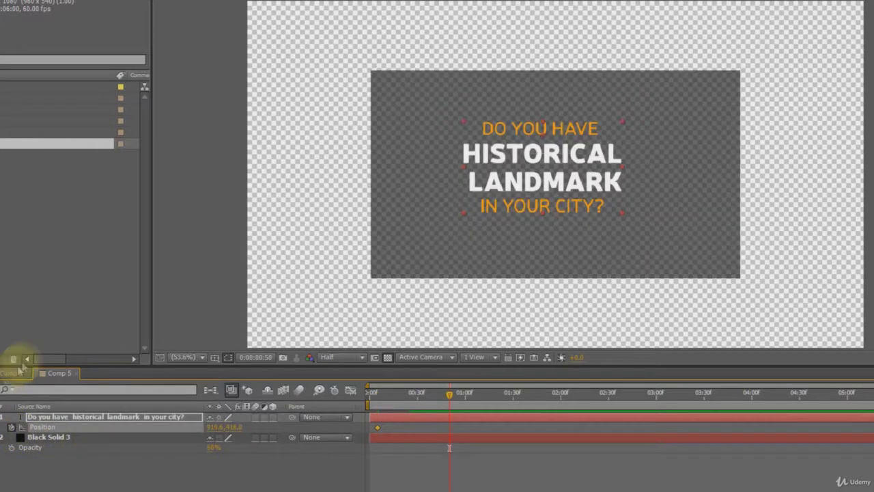
{"action": "key", "text": "alt+shift+p"}
{"action": "key", "text": "j"}
{"action": "left_click_drag", "start_coordinate": [234, 429], "coordinate": [450, 435]}
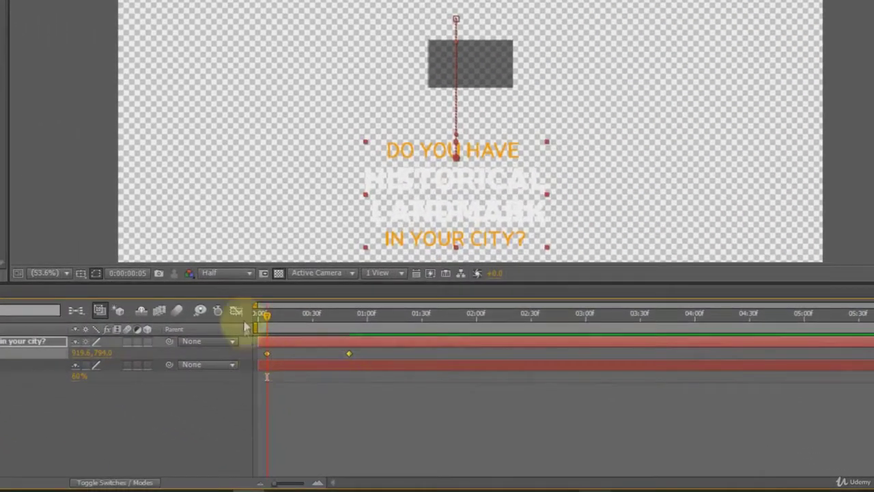
Step: Apply Easy Ease to both position keys and steepen the speed curve in the Graph Editor
{"action": "left_click", "coordinate": [343, 384]}
{"action": "left_click_drag", "start_coordinate": [263, 334], "coordinate": [358, 351]}
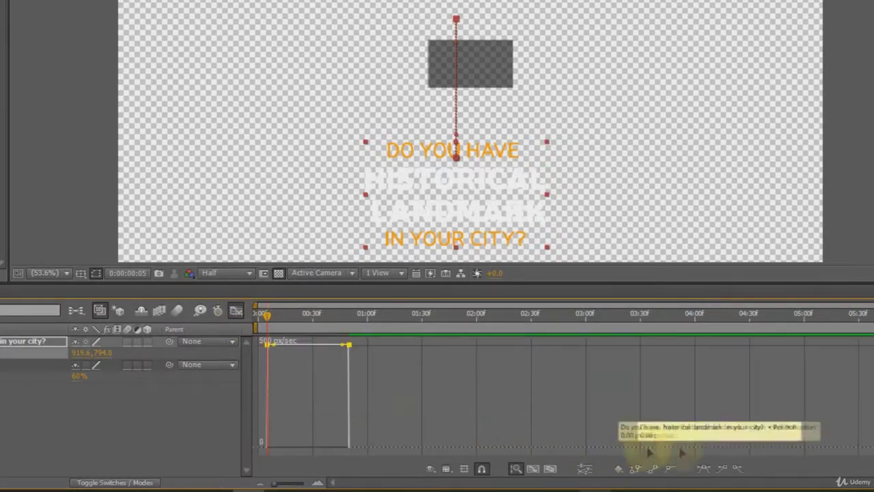
{"action": "left_click", "coordinate": [703, 469]}
{"action": "left_click_drag", "start_coordinate": [280, 447], "coordinate": [320, 447]}
{"action": "left_click", "coordinate": [239, 312]}
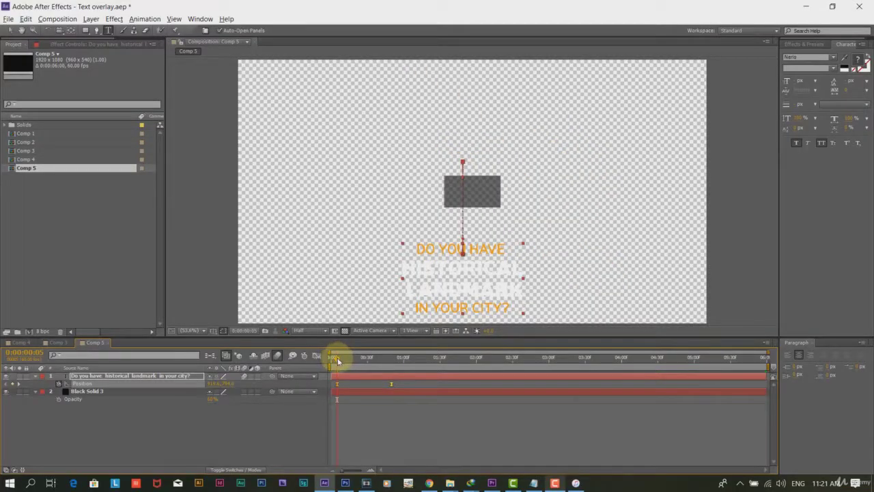
{"action": "left_click_drag", "start_coordinate": [345, 362], "coordinate": [393, 363]}
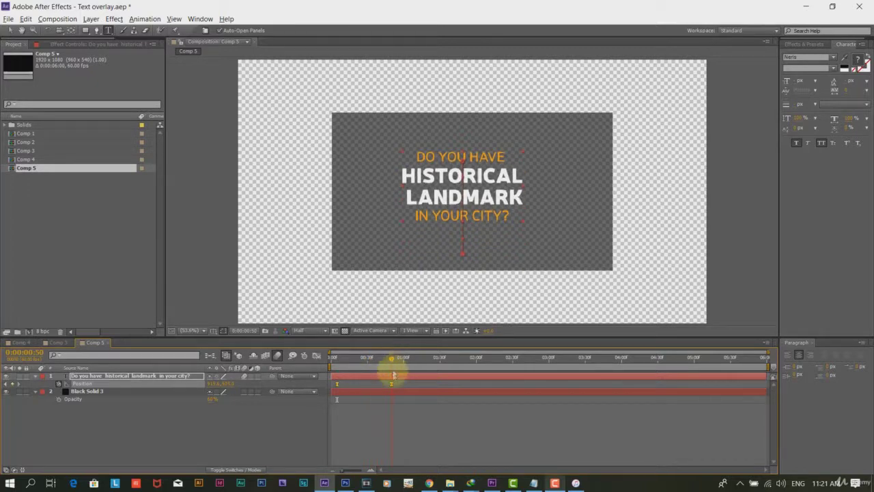
Step: Draw a red rectangle shape layer covering most of the dark box, then show layer modes
{"action": "left_click", "coordinate": [406, 389]}
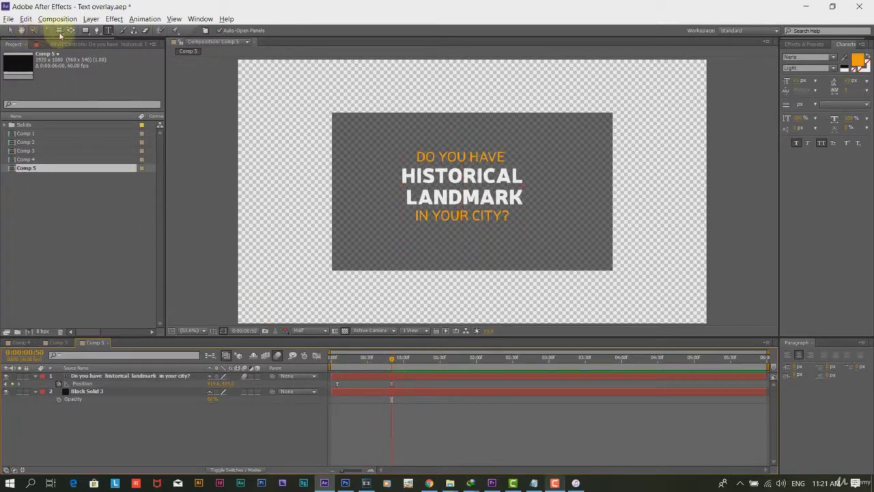
{"action": "left_click", "coordinate": [87, 31]}
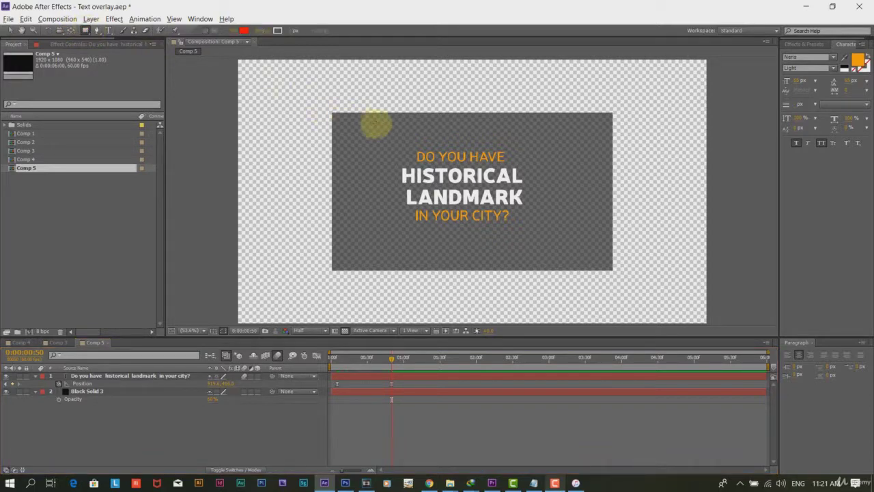
{"action": "left_click_drag", "start_coordinate": [355, 120], "coordinate": [484, 227]}
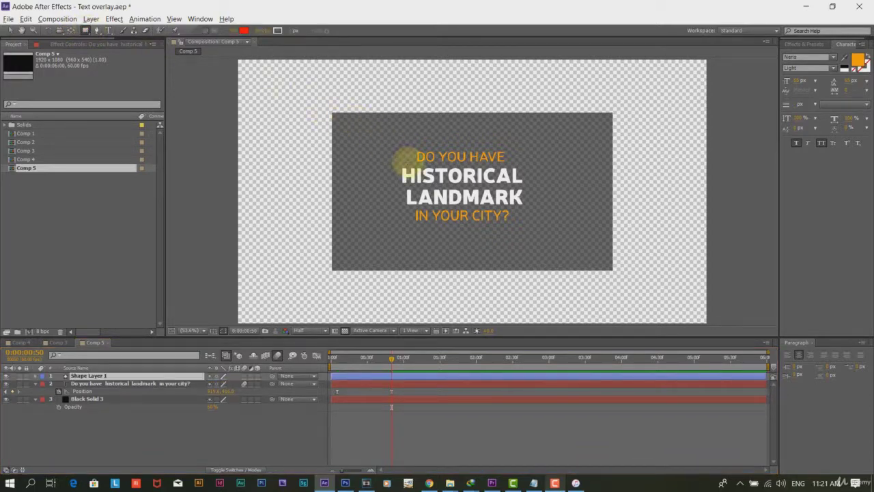
{"action": "left_click_drag", "start_coordinate": [539, 248], "coordinate": [572, 262]}
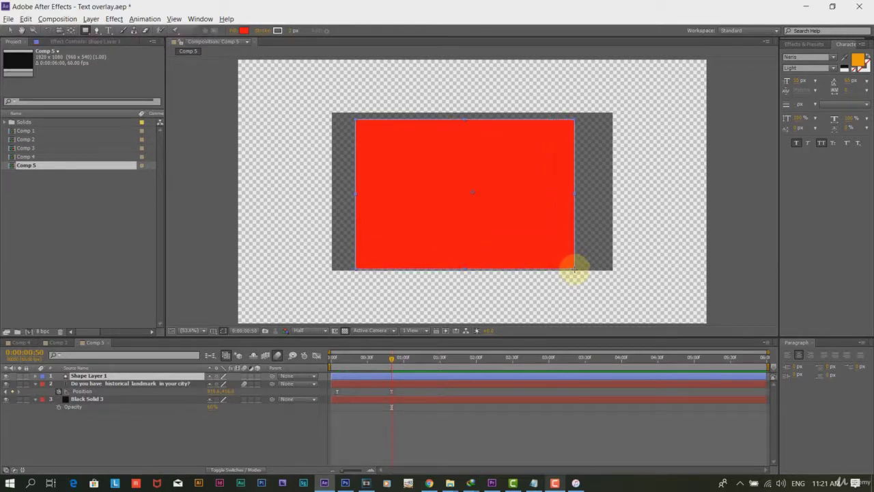
{"action": "left_click", "coordinate": [245, 471]}
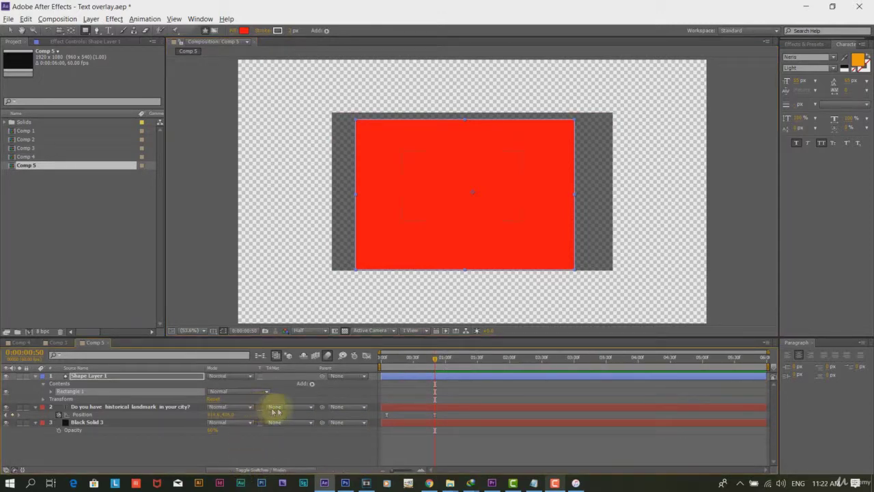
Step: Set the text layer's track matte to Alpha Matte Shape Layer 1 and RAM-preview it
{"action": "left_click", "coordinate": [310, 408]}
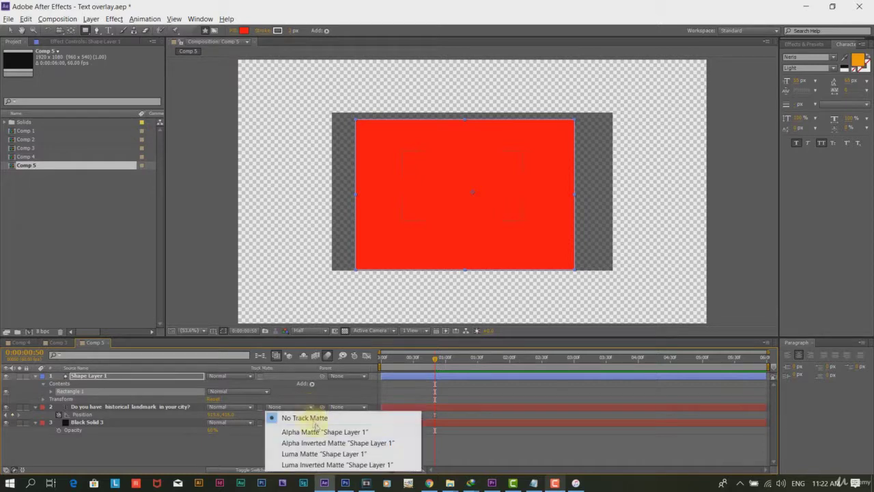
{"action": "left_click", "coordinate": [334, 376]}
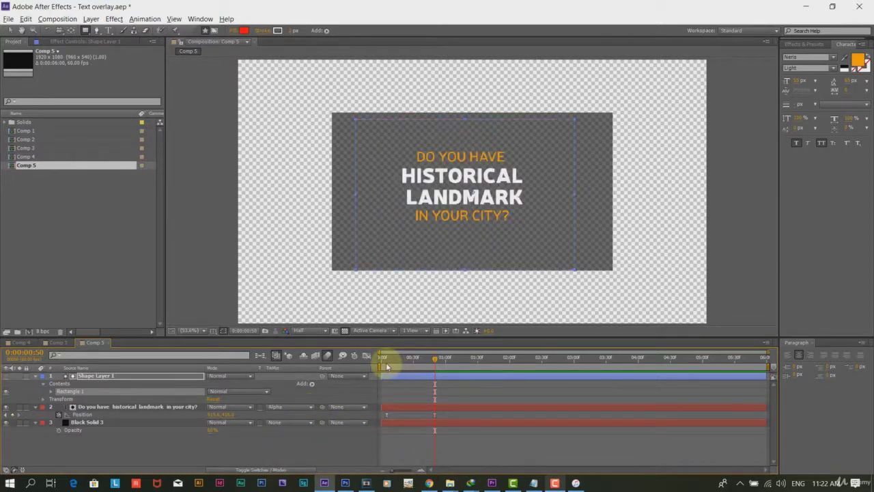
{"action": "left_click", "coordinate": [387, 364]}
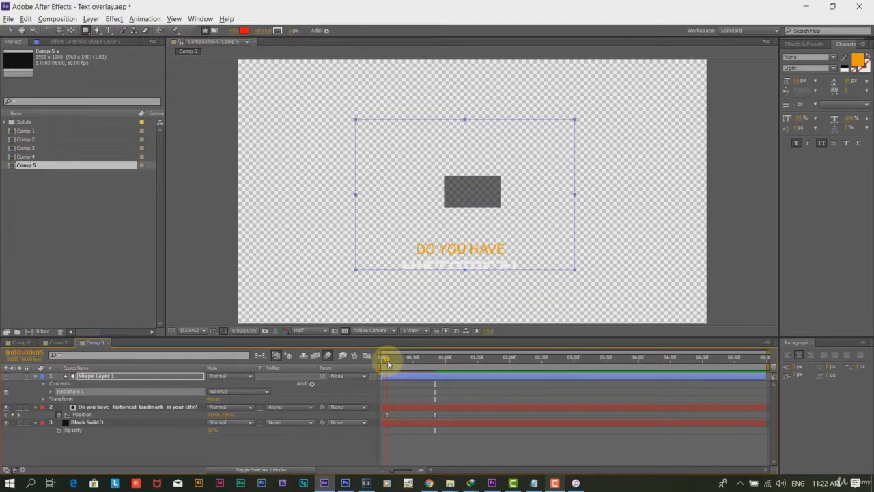
{"action": "left_click", "coordinate": [457, 360]}
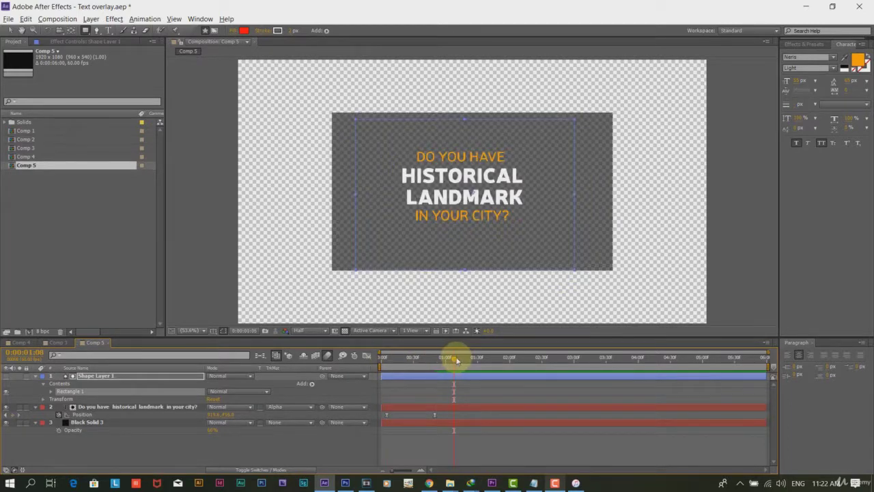
{"action": "left_click", "coordinate": [61, 19]}
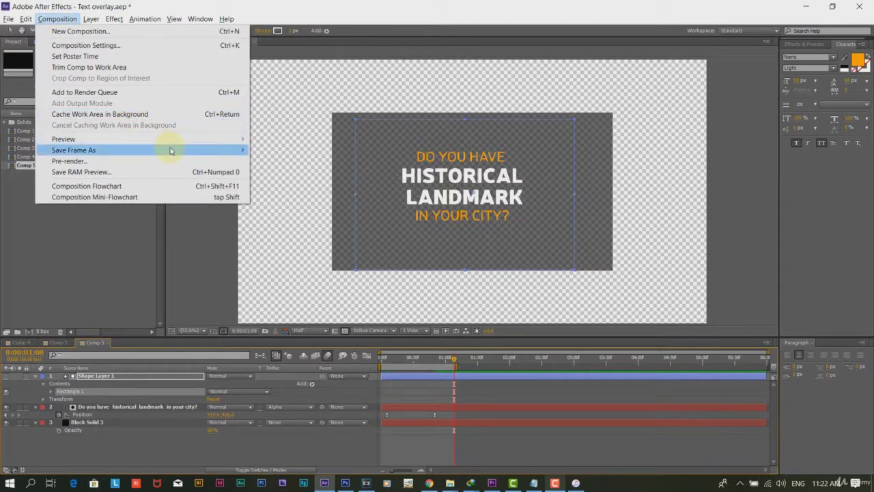
{"action": "mouse_move", "coordinate": [63, 138]}
{"action": "left_click", "coordinate": [274, 141]}
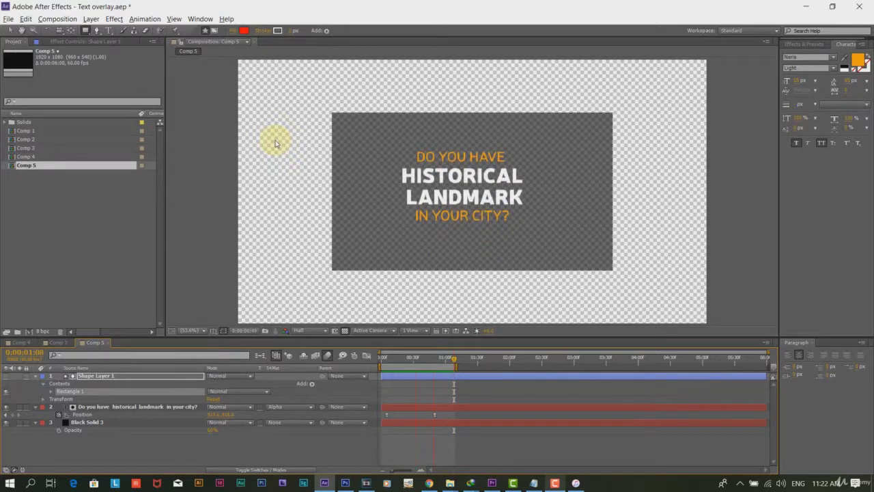
Step: Create a new full-frame solid coloured bright orange
{"action": "left_click", "coordinate": [364, 150]}
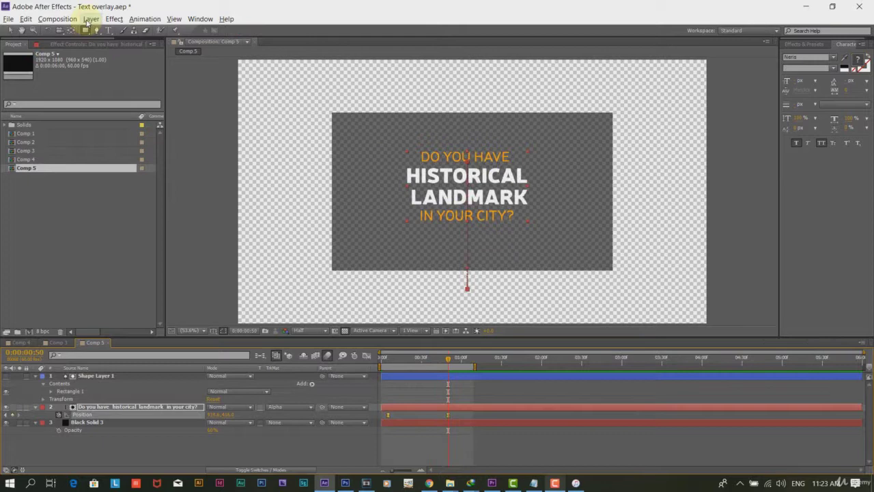
{"action": "left_click", "coordinate": [91, 19]}
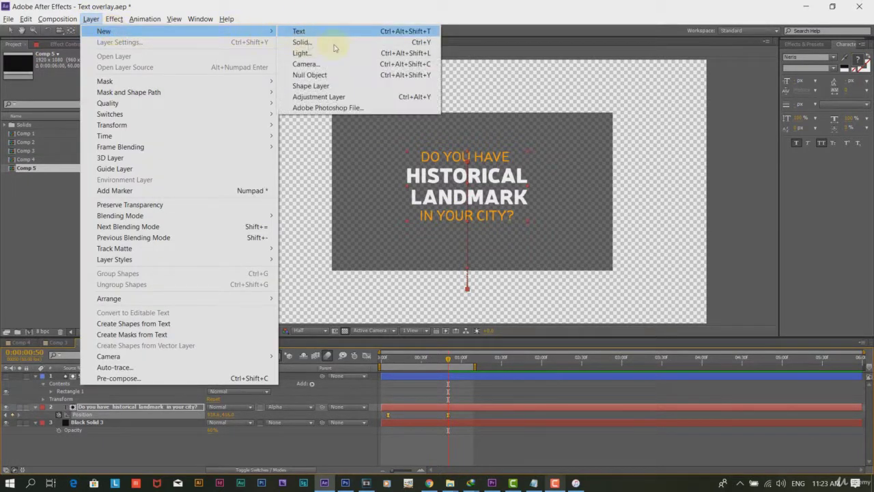
{"action": "mouse_move", "coordinate": [104, 32]}
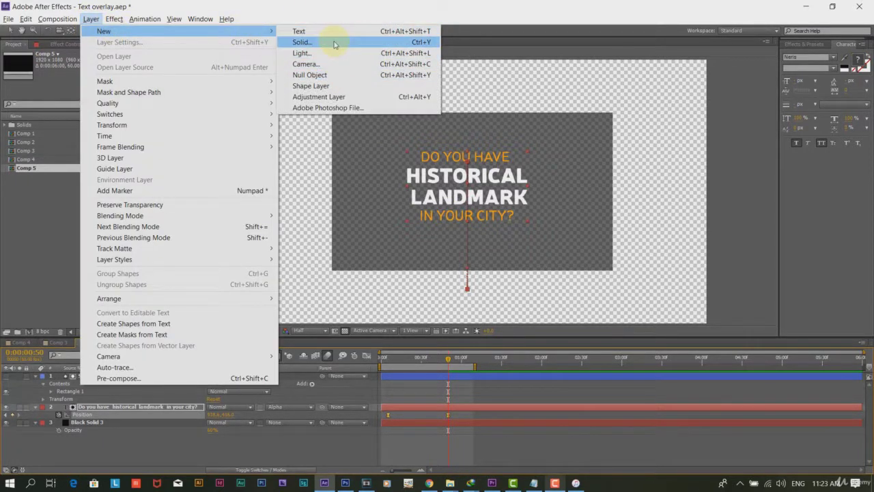
{"action": "left_click", "coordinate": [334, 42]}
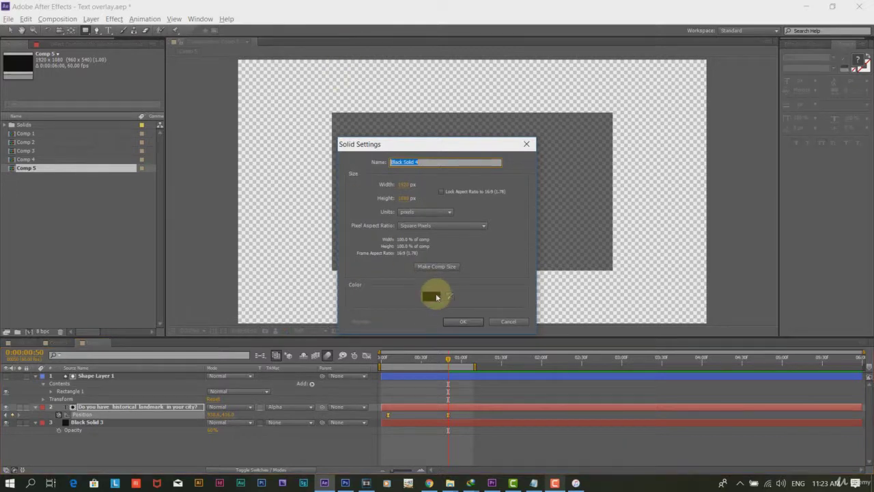
{"action": "left_click", "coordinate": [437, 294]}
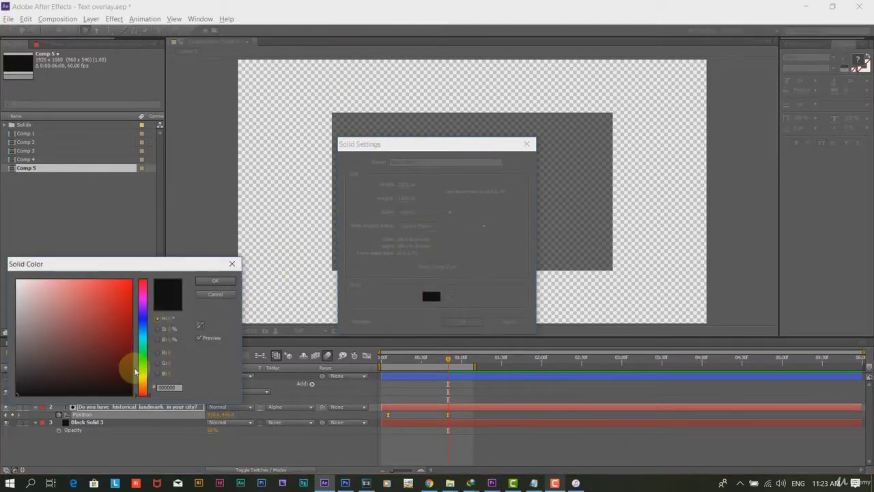
{"action": "left_click_drag", "start_coordinate": [145, 386], "coordinate": [142, 381]}
{"action": "left_click_drag", "start_coordinate": [127, 283], "coordinate": [145, 274]}
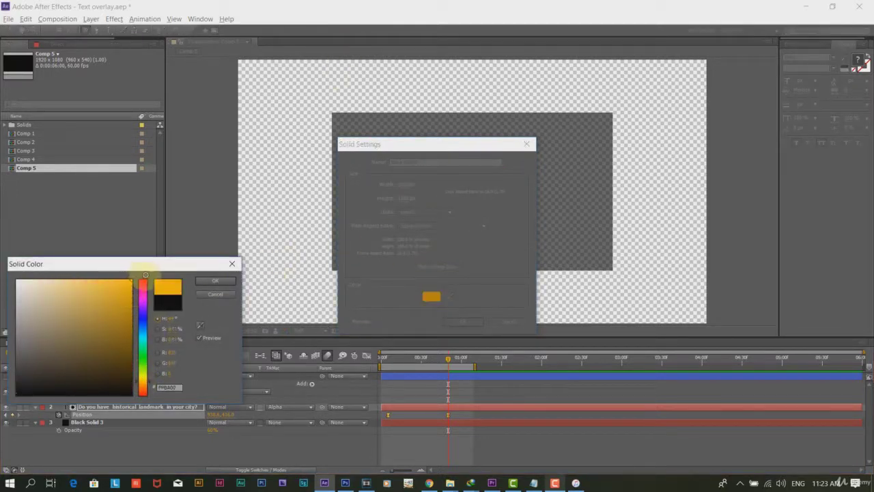
{"action": "left_click", "coordinate": [211, 282]}
{"action": "left_click", "coordinate": [457, 323]}
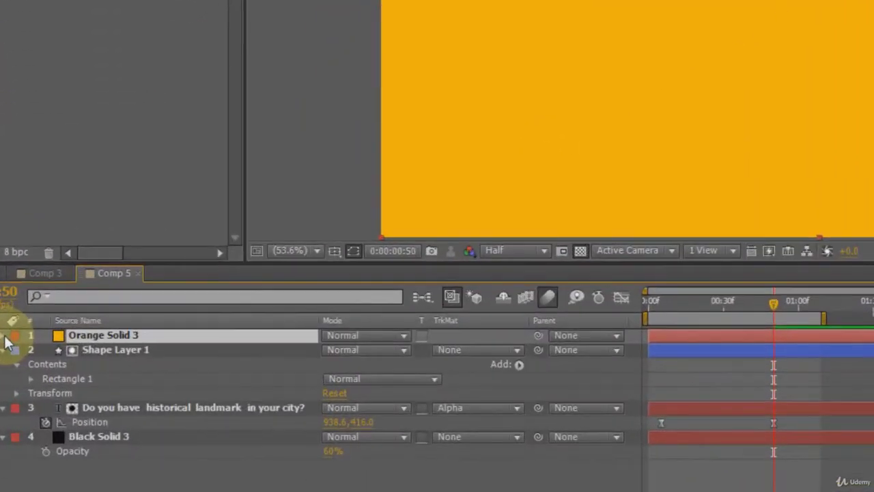
Step: Squash the orange solid's scale height to 1% to form a thin line
{"action": "left_click", "coordinate": [43, 375]}
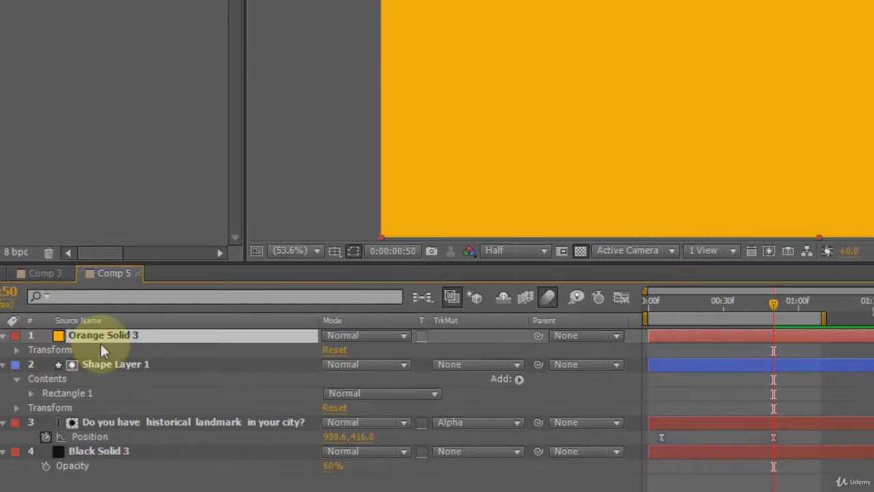
{"action": "key", "text": "s"}
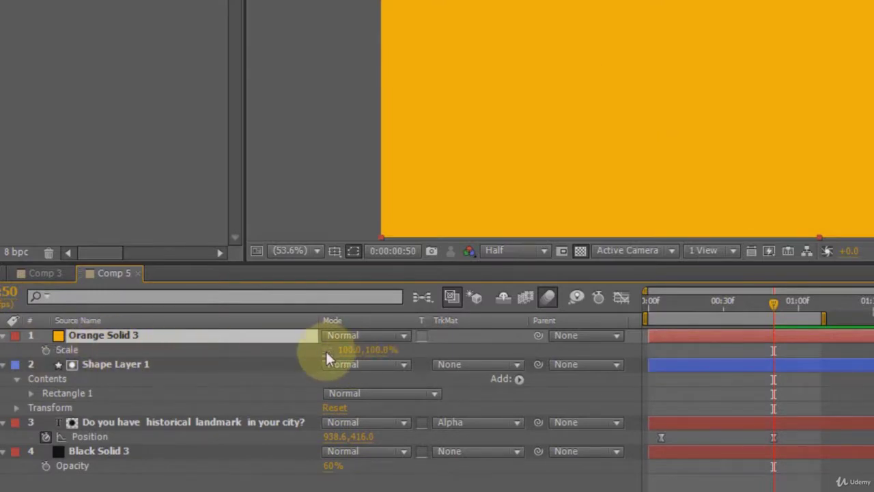
{"action": "left_click", "coordinate": [351, 350]}
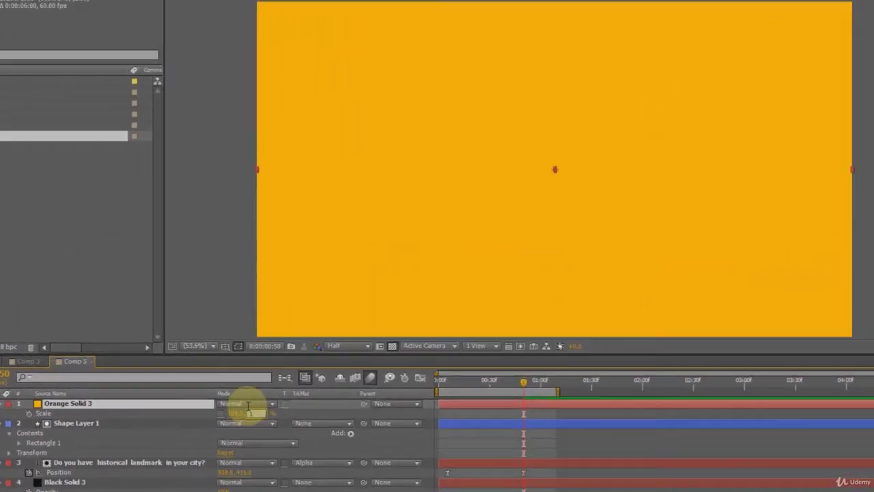
{"action": "type", "text": "1"}
{"action": "key", "text": "Return"}
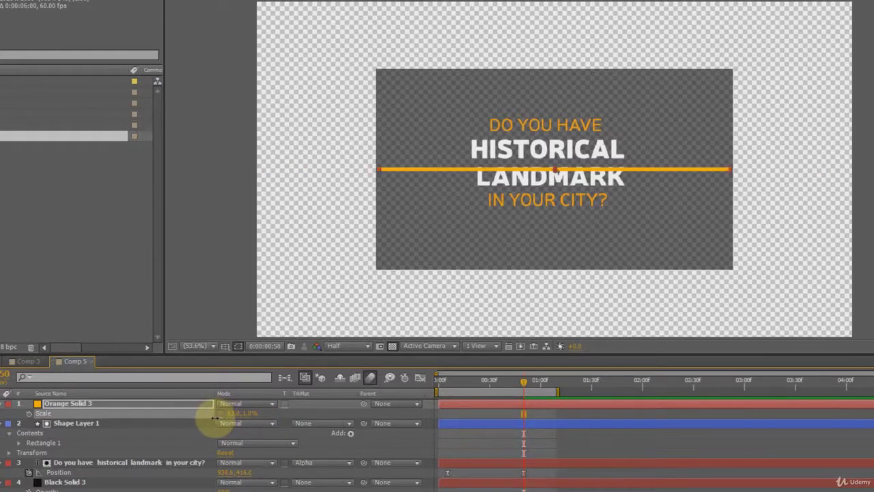
Step: Move the orange line's position down to the dark box's bottom edge
{"action": "left_click", "coordinate": [180, 406]}
{"action": "key", "text": "p"}
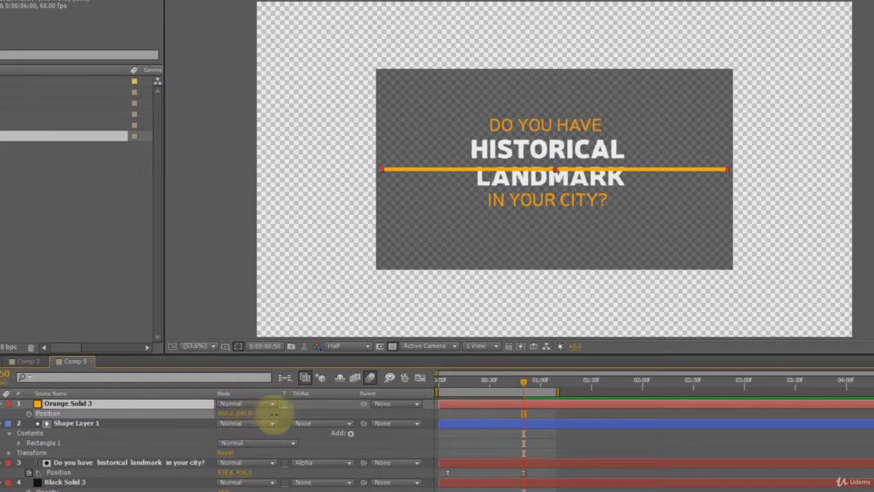
{"action": "left_click_drag", "start_coordinate": [273, 411], "coordinate": [432, 407]}
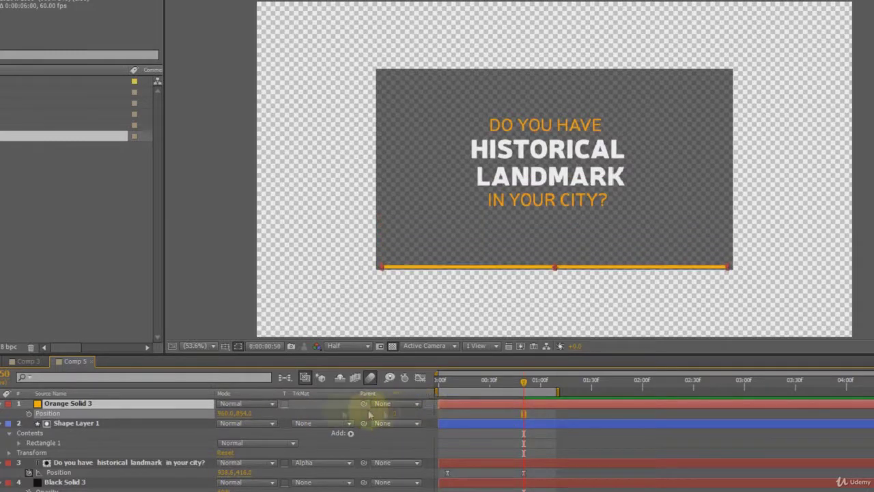
{"action": "scroll", "coordinate": [476, 148], "scroll_direction": "up", "scroll_amount": 2}
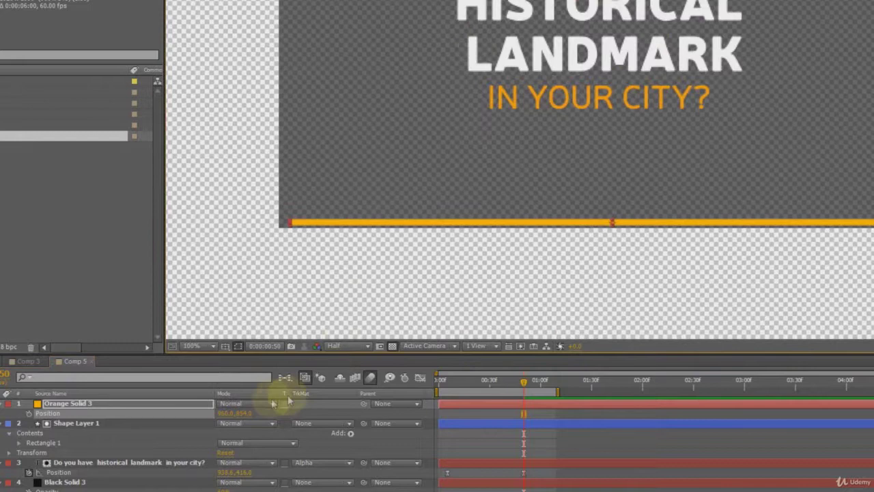
{"action": "left_click_drag", "start_coordinate": [241, 411], "coordinate": [255, 405]}
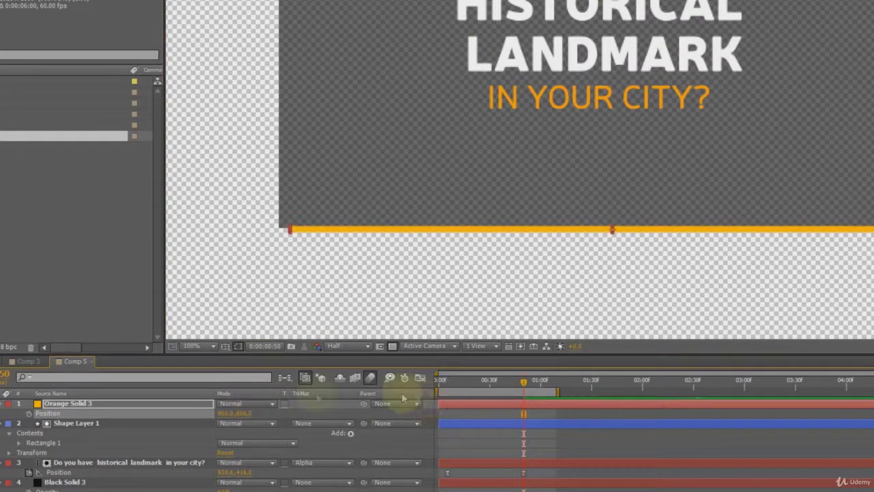
Step: Keyframe the line's width from 0% and stretch it wider later, then fit the view
{"action": "left_click", "coordinate": [41, 403]}
{"action": "key", "text": "s"}
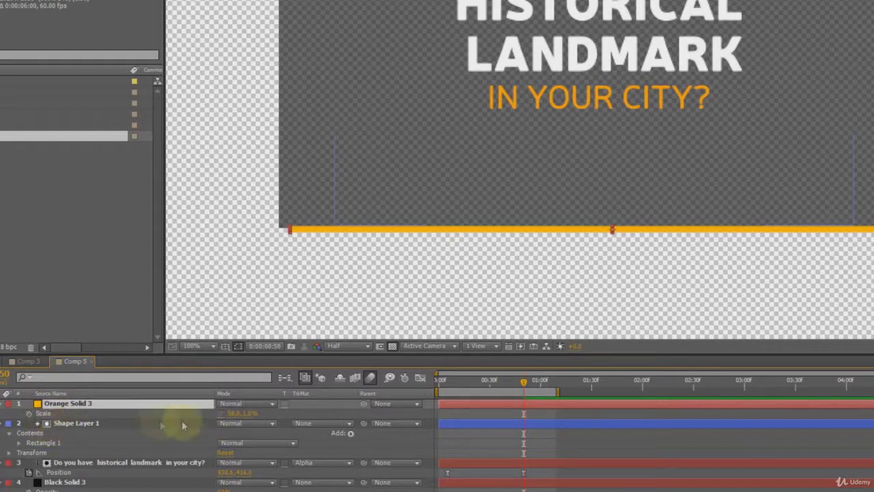
{"action": "type", "text": "0"}
{"action": "left_click", "coordinate": [29, 413]}
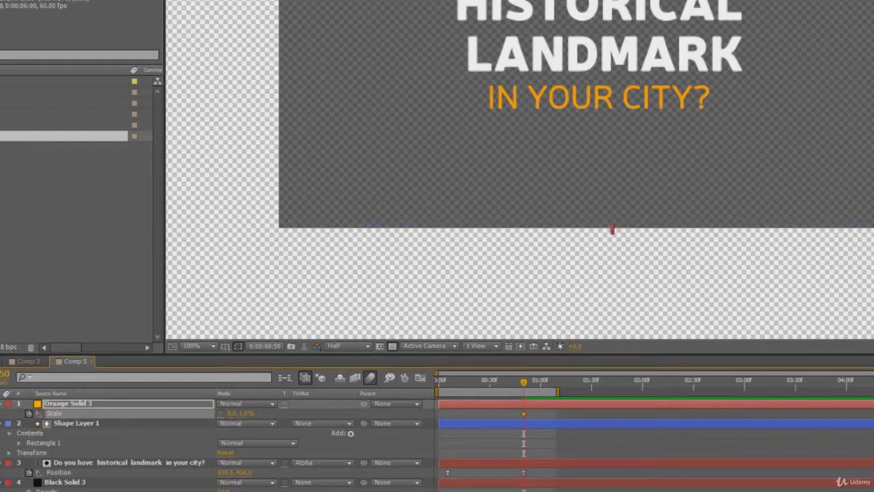
{"action": "left_click_drag", "start_coordinate": [233, 413], "coordinate": [248, 411]}
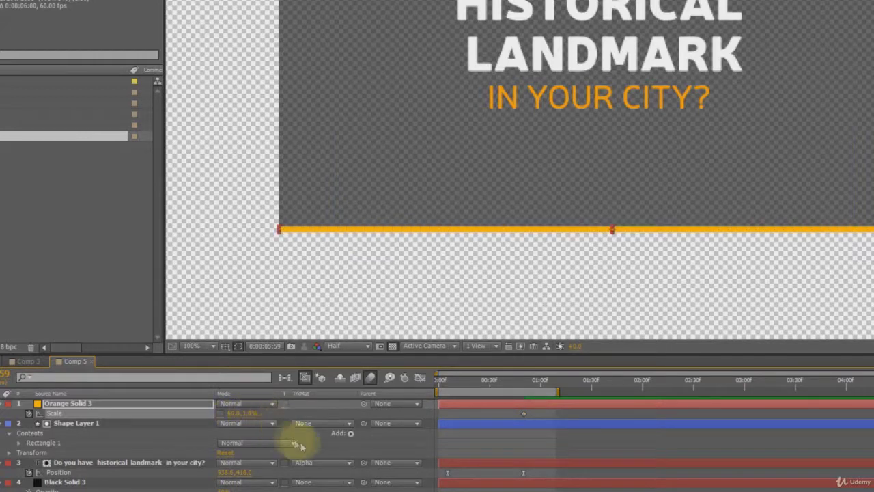
{"action": "scroll", "coordinate": [308, 171], "scroll_direction": "down", "scroll_amount": 2}
{"action": "left_click", "coordinate": [195, 346]}
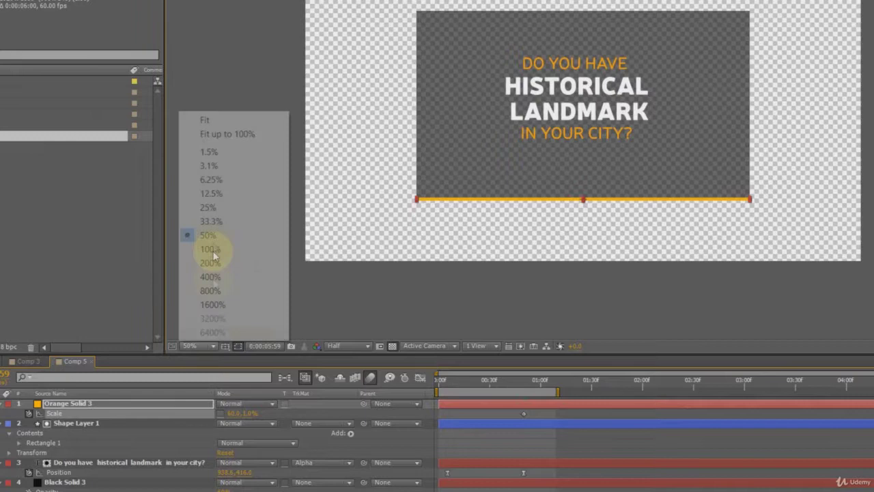
{"action": "left_click", "coordinate": [246, 132]}
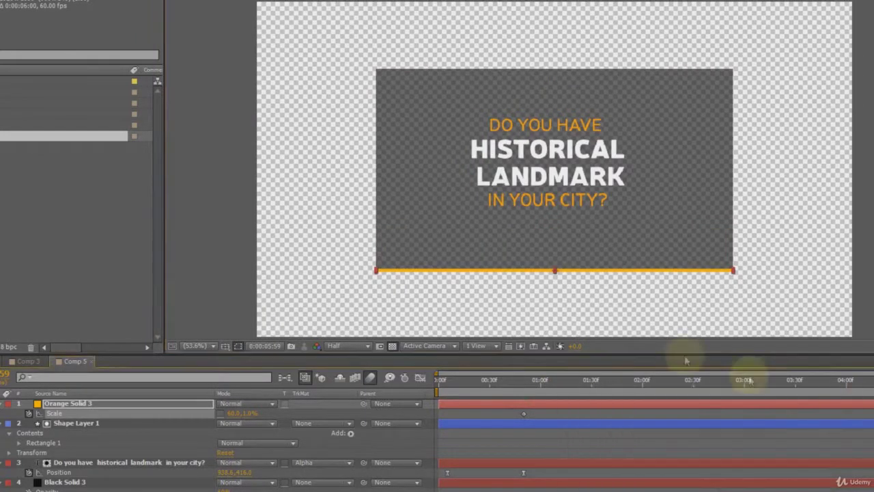
Step: RAM-preview the underline animation, save the Text overlay project, and switch to Premiere Pro
{"action": "left_click", "coordinate": [61, 0]}
{"action": "left_click", "coordinate": [288, 103]}
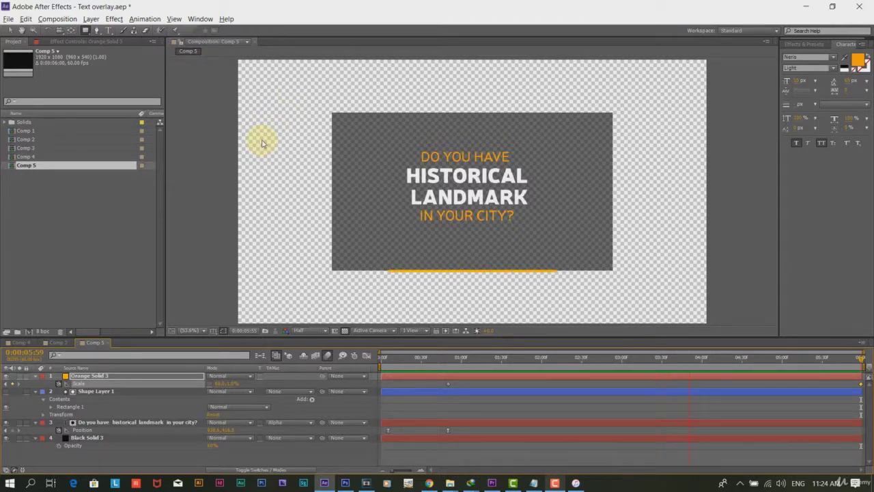
{"action": "left_click", "coordinate": [7, 19]}
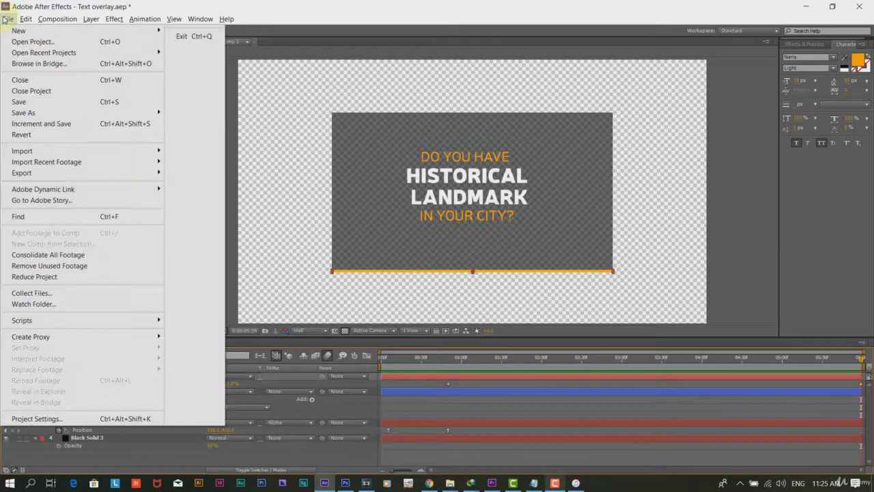
{"action": "left_click", "coordinate": [32, 100]}
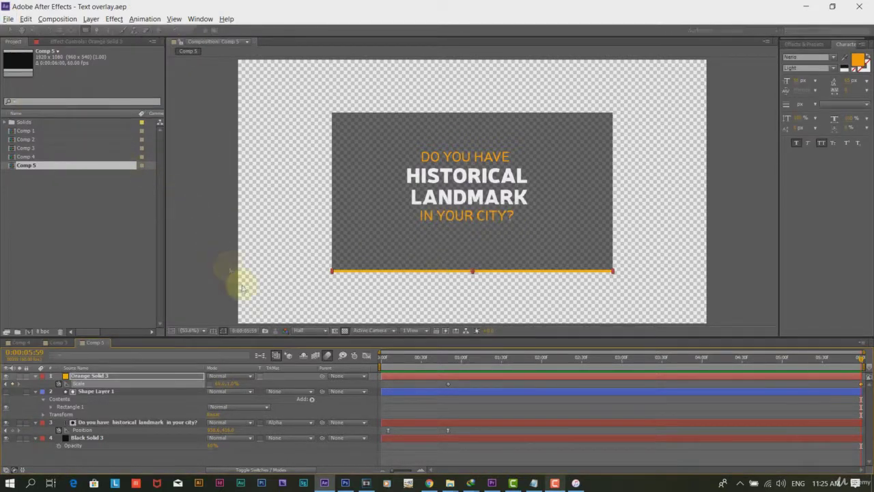
{"action": "left_click", "coordinate": [497, 485]}
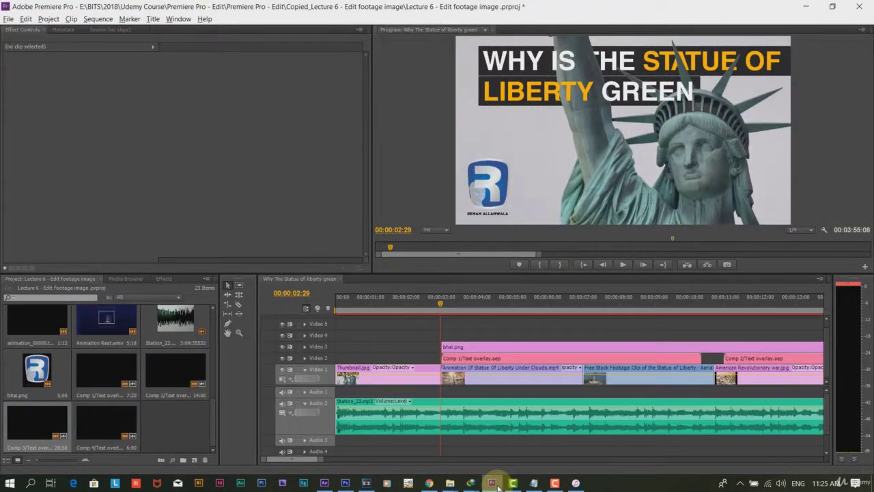
Step: Play the sequence, then park the playhead at 00:00:58:09 on the landmark question card
{"action": "left_click", "coordinate": [622, 264]}
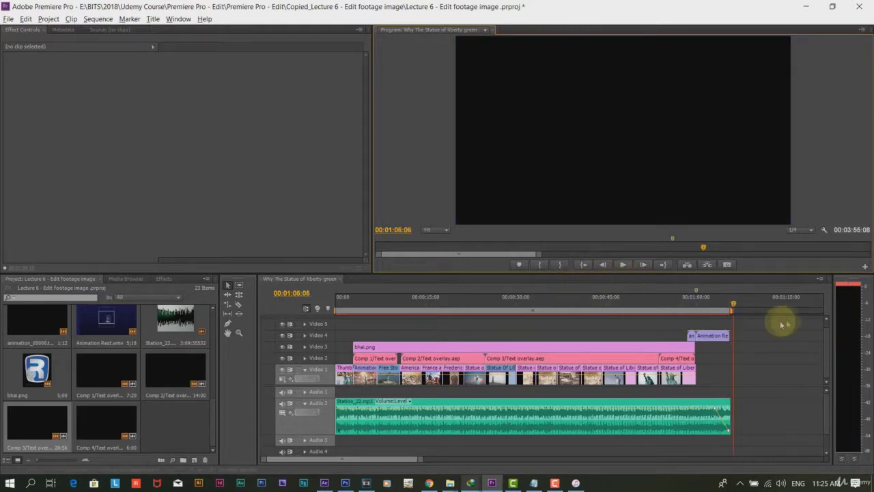
{"action": "left_click", "coordinate": [688, 303]}
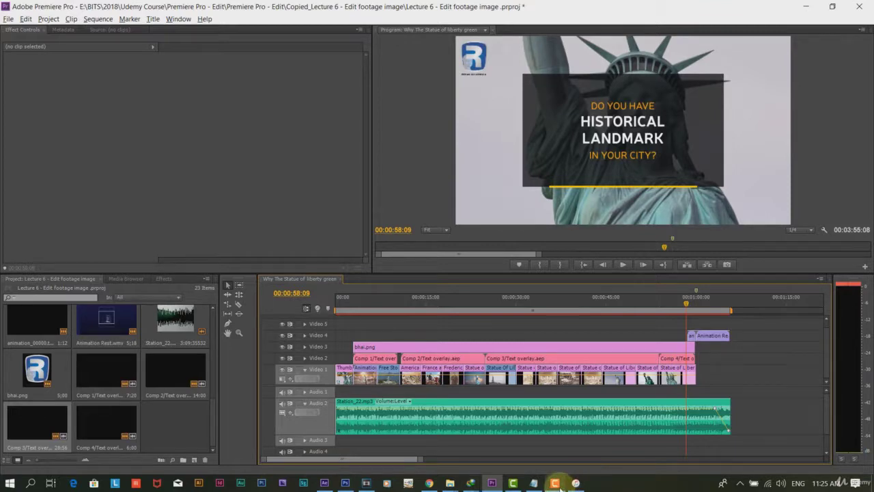
{"action": "left_click", "coordinate": [621, 265]}
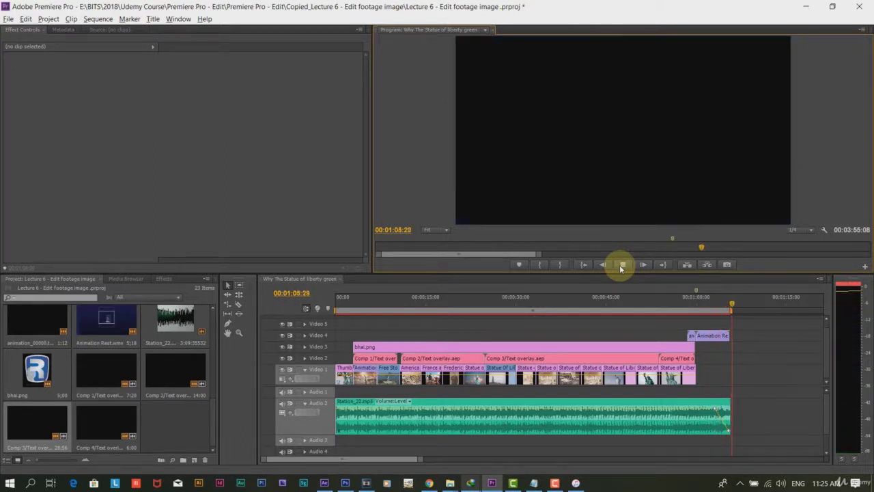
{"action": "left_click", "coordinate": [686, 302]}
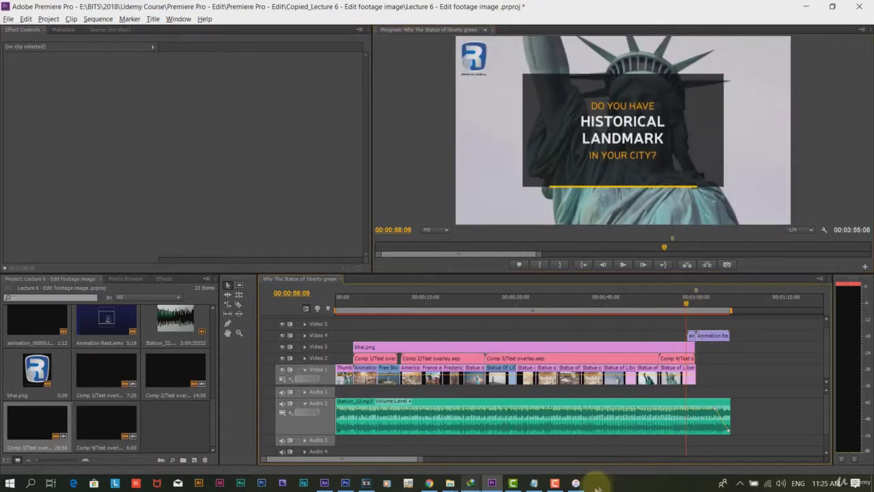